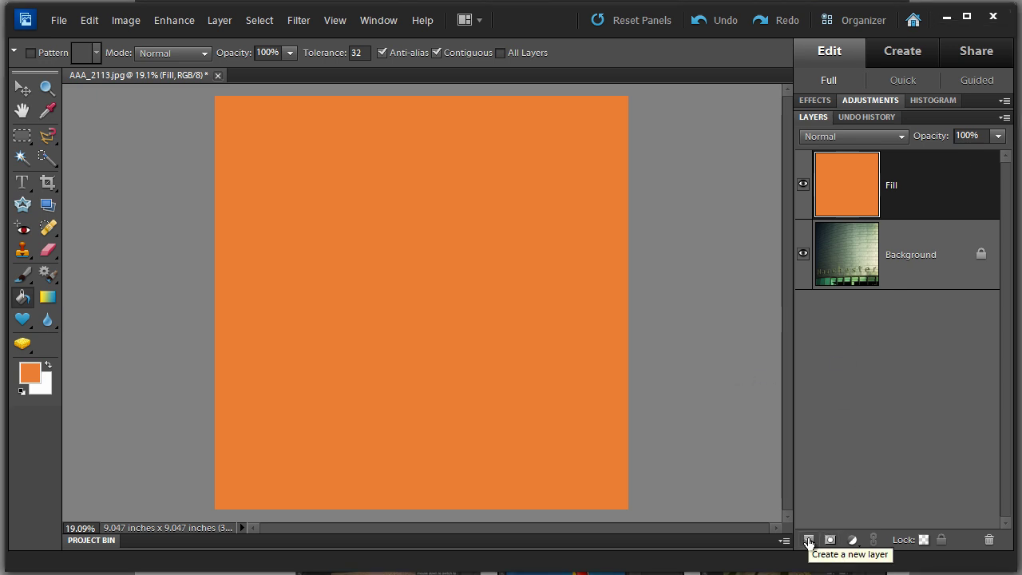
- Browse the Layer menu, then double-click the Fill layer's name to edit it
left_click(216, 22)
mouse_move(246, 38)
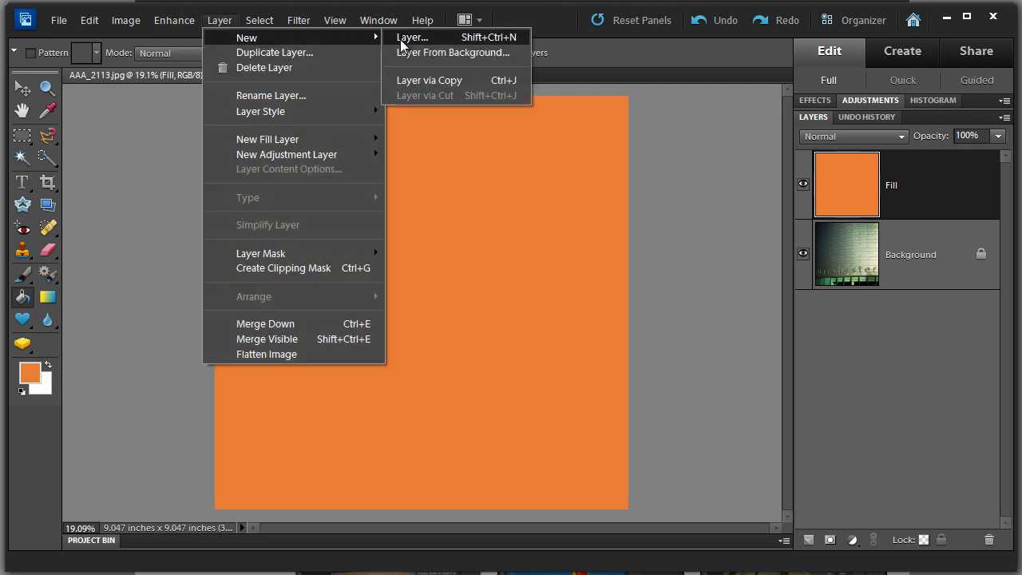
left_click(740, 195)
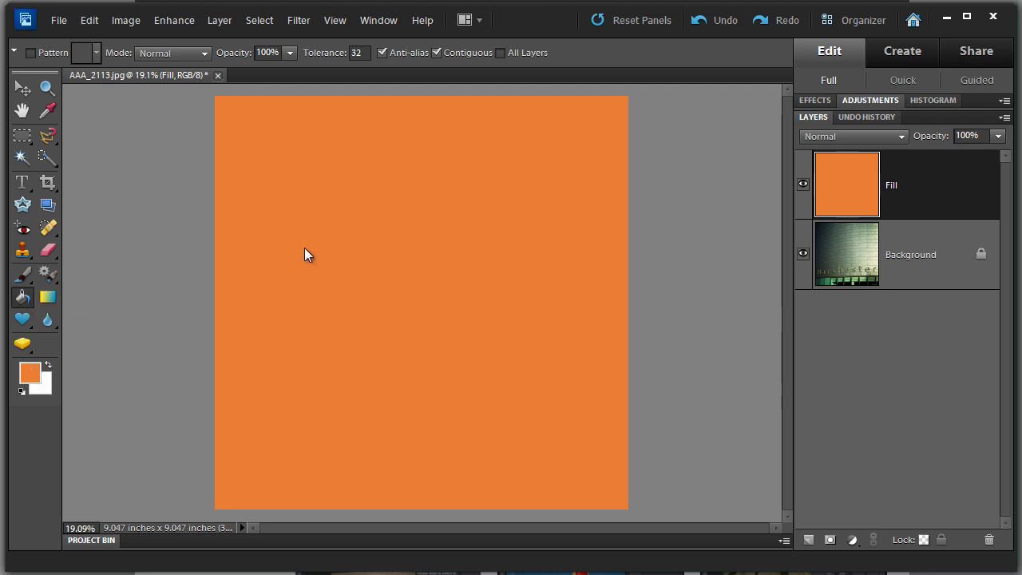
double_click(891, 184)
- Add a Solid Color fill layer named Color Fill 1 above the Fill layer
left_click(218, 21)
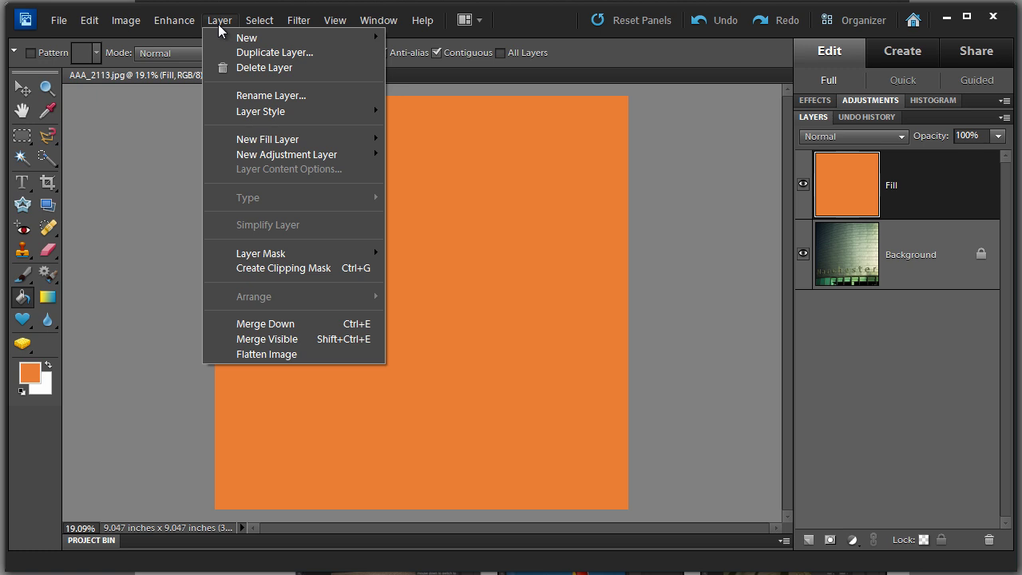
mouse_move(236, 117)
mouse_move(235, 139)
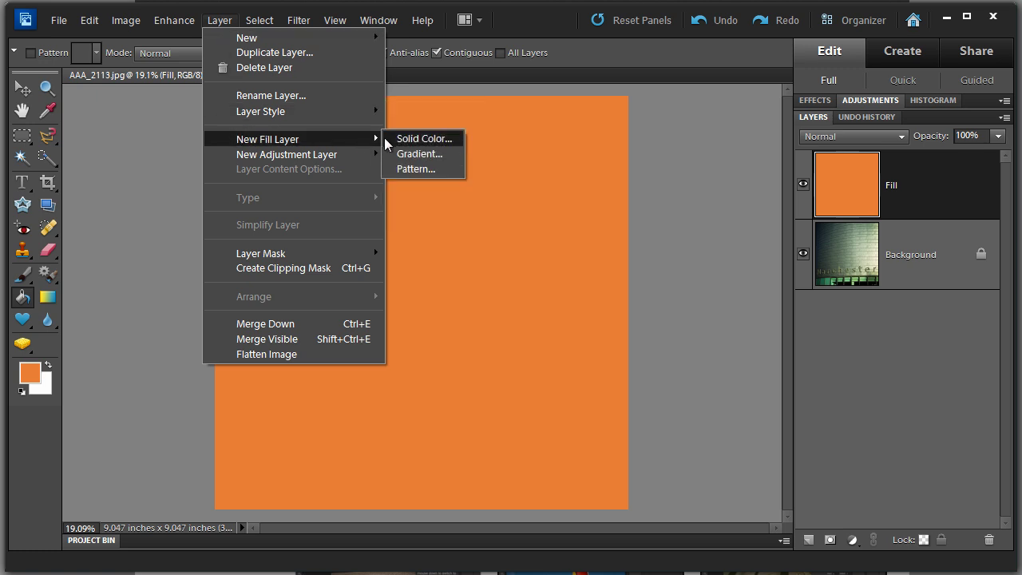
left_click(412, 139)
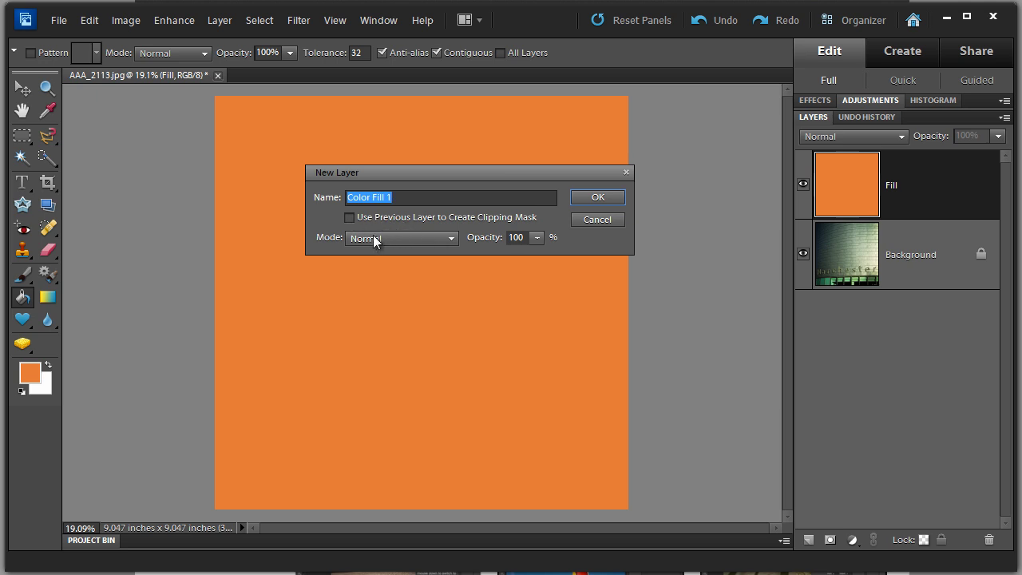
left_click(599, 195)
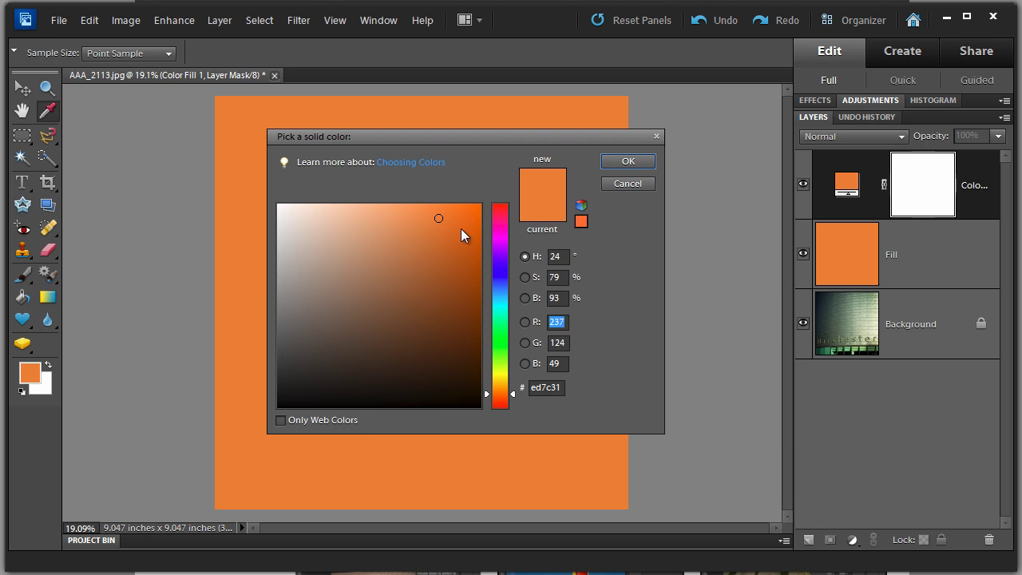
- Confirm the orange ed7c31 fill colour and hide the Fill layer, keeping Color Fill 1 visible
left_click(627, 163)
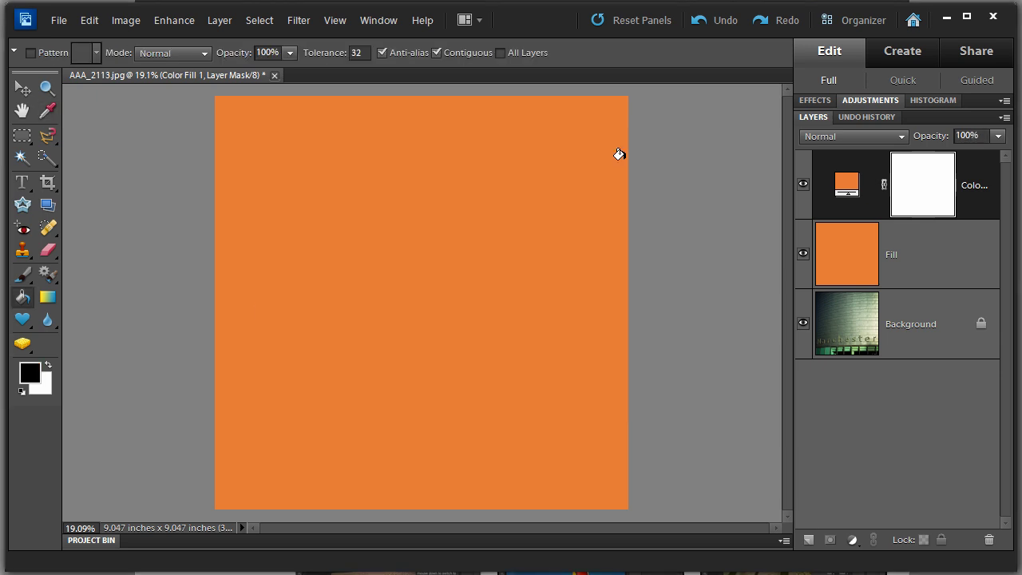
left_click(804, 257)
left_click(804, 186)
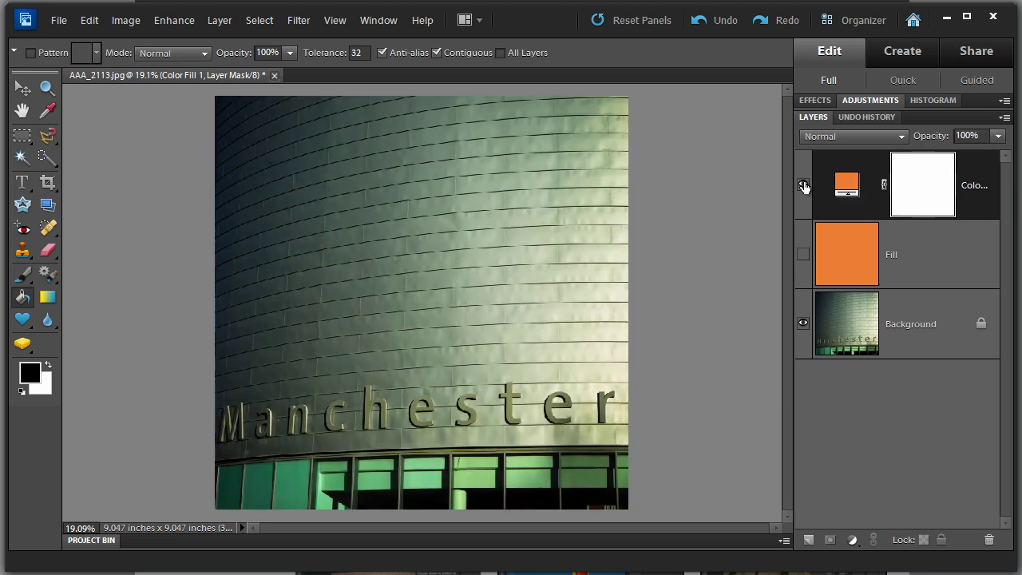
left_click(804, 186)
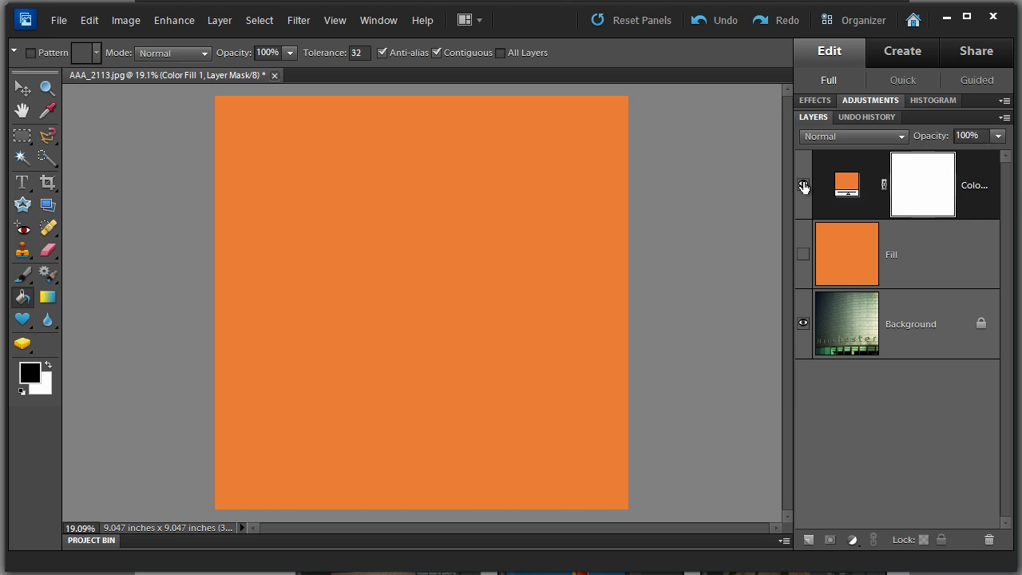
left_click(803, 255)
- Experiment with Color Fill 1's Opacity slider in the Layers panel
left_click(998, 137)
left_click(991, 154)
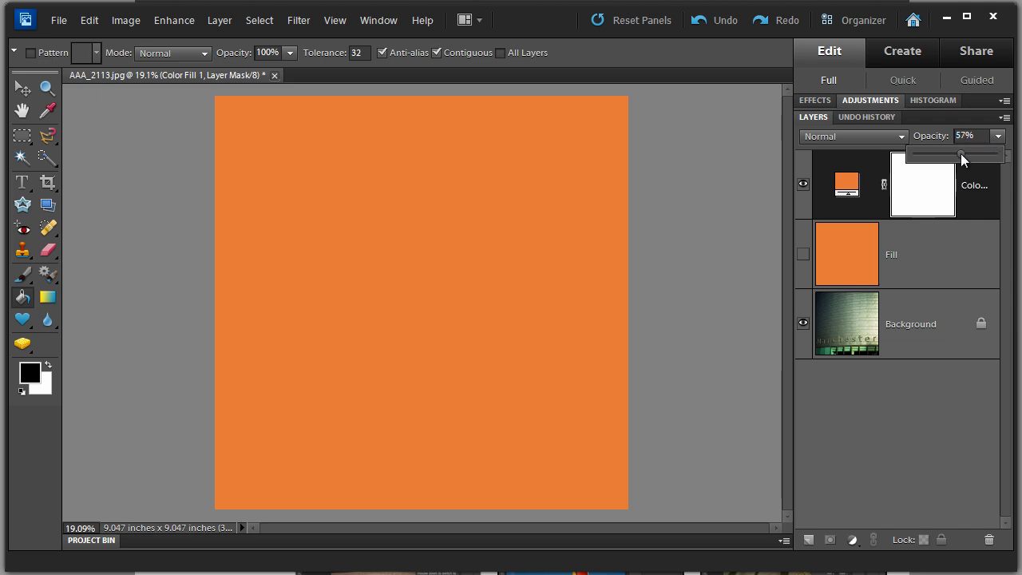
left_click_drag(961, 153, 1006, 157)
- Set Color Fill 1's blend mode to Color Burn
left_click(901, 138)
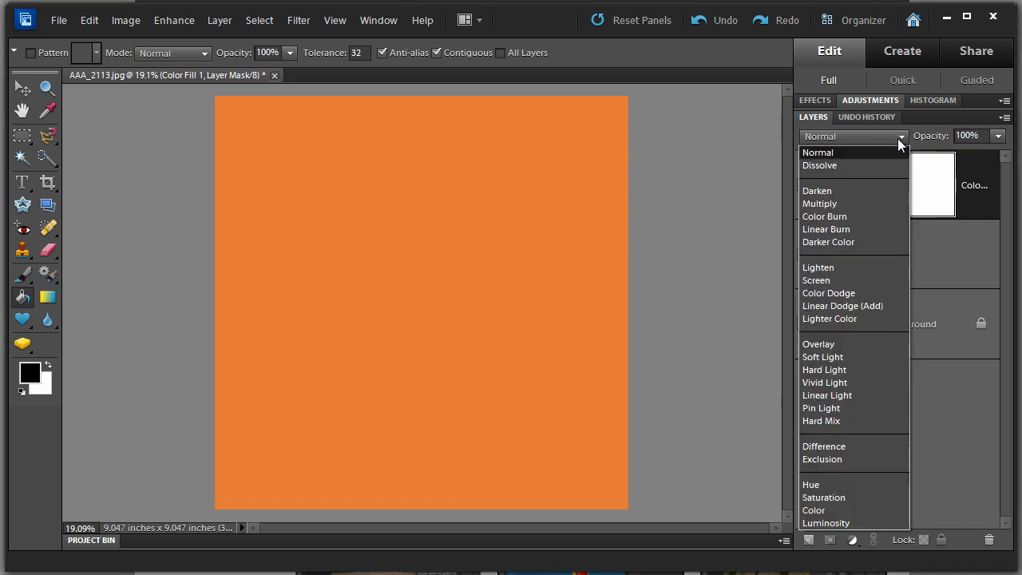
left_click(842, 219)
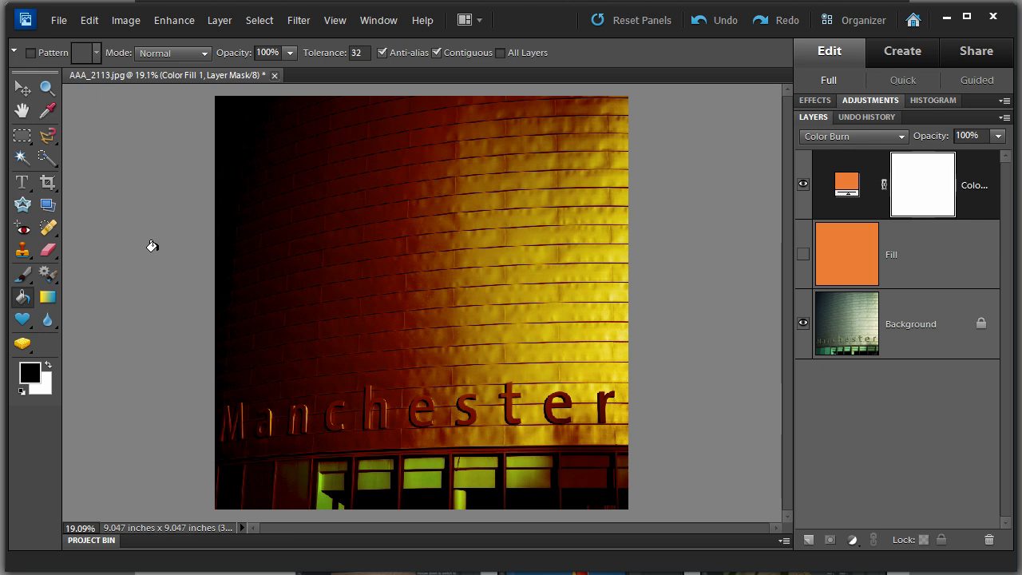
- Select the Brush tool and lower its opacity to 30%
left_click(23, 275)
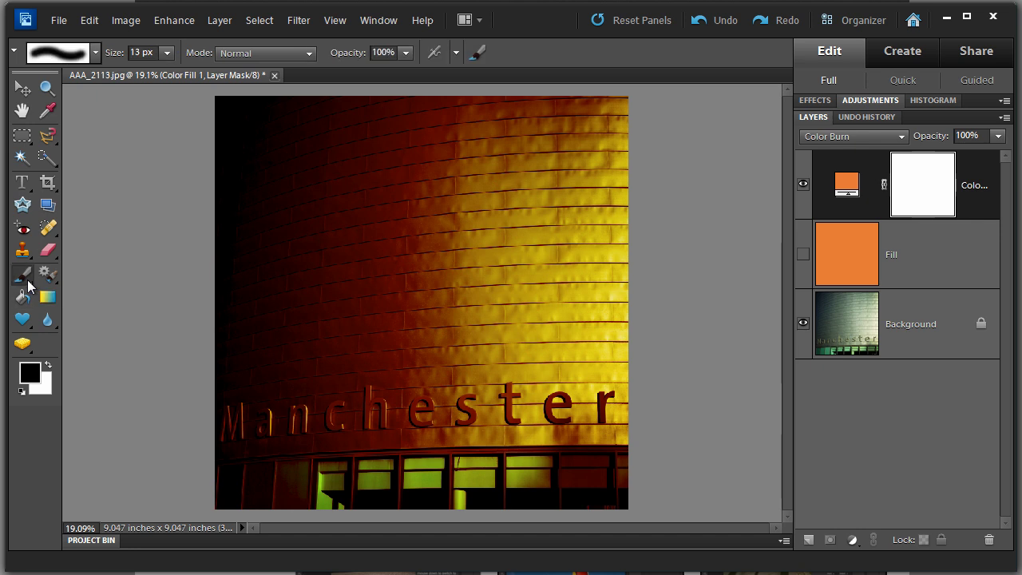
left_click(406, 52)
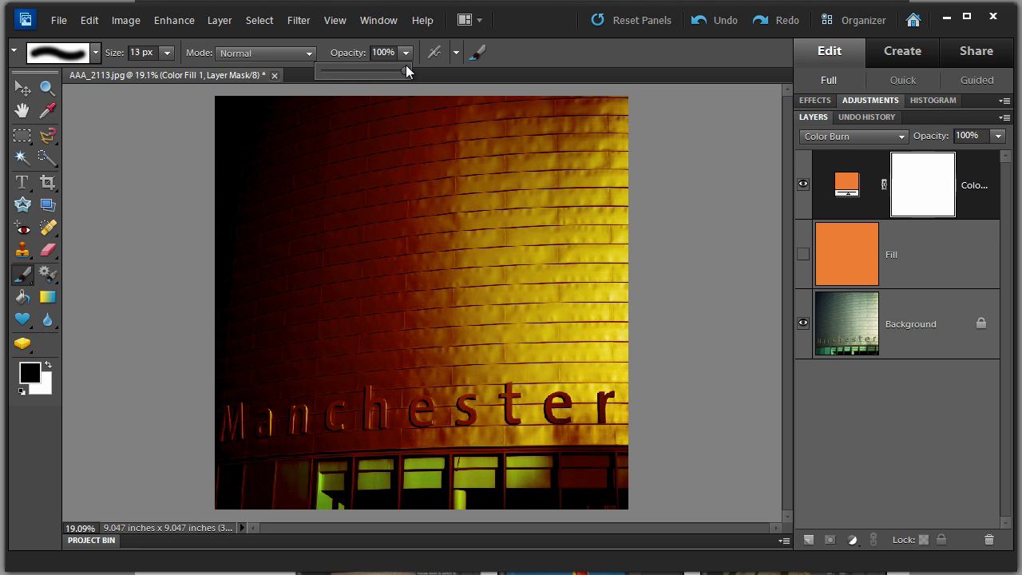
left_click_drag(403, 70, 345, 70)
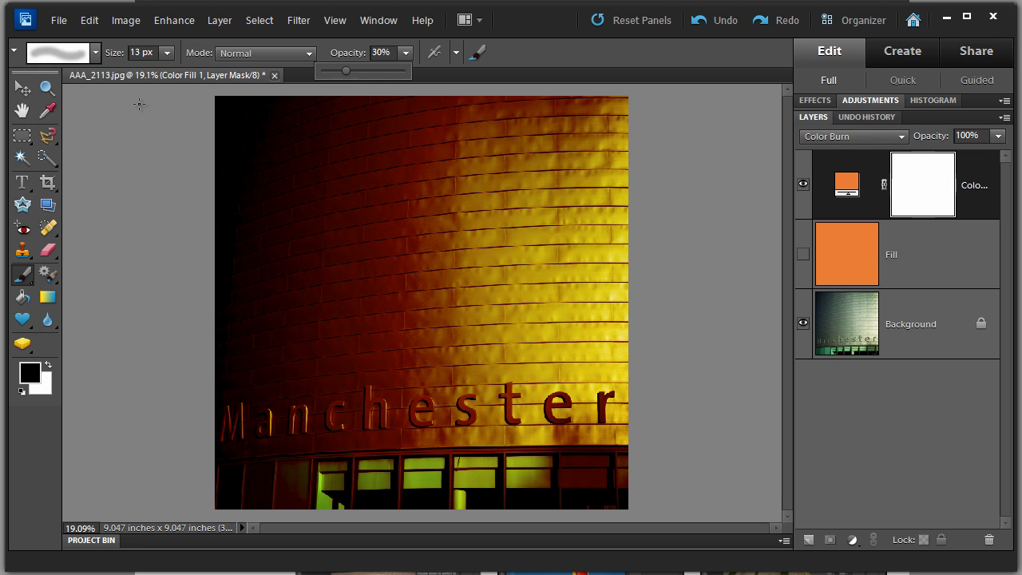
left_click(170, 52)
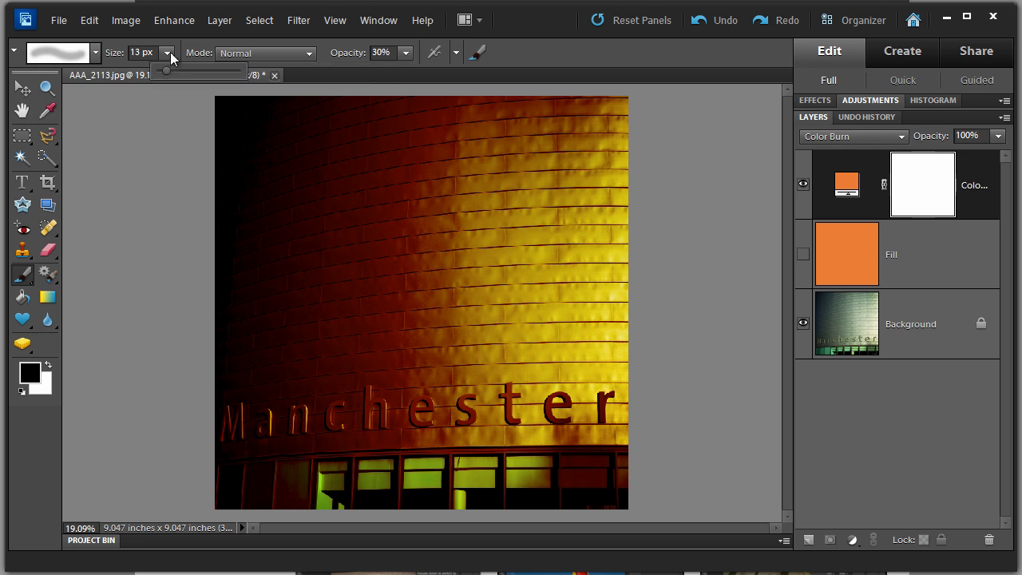
left_click_drag(169, 69, 212, 69)
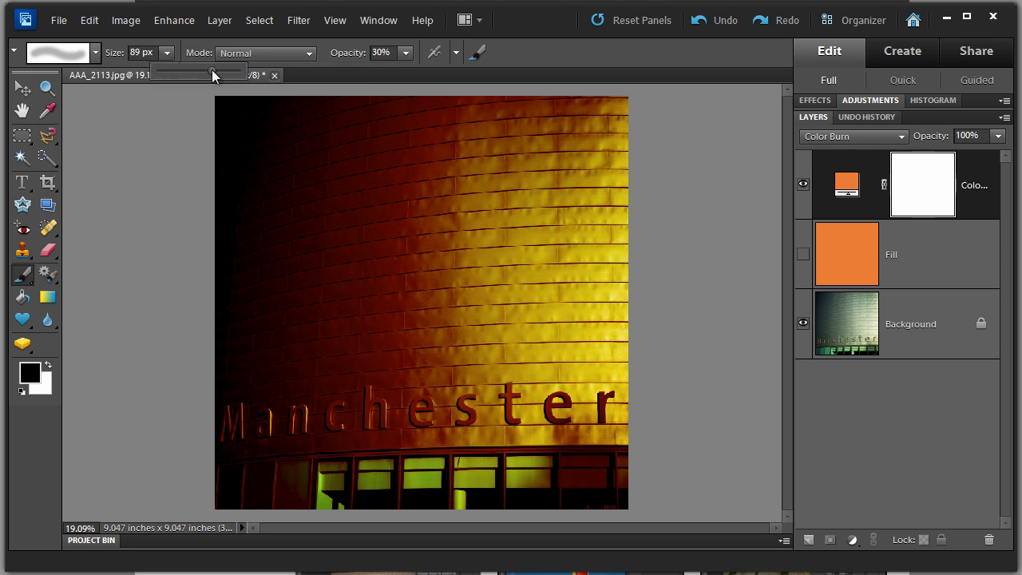
left_click(144, 157)
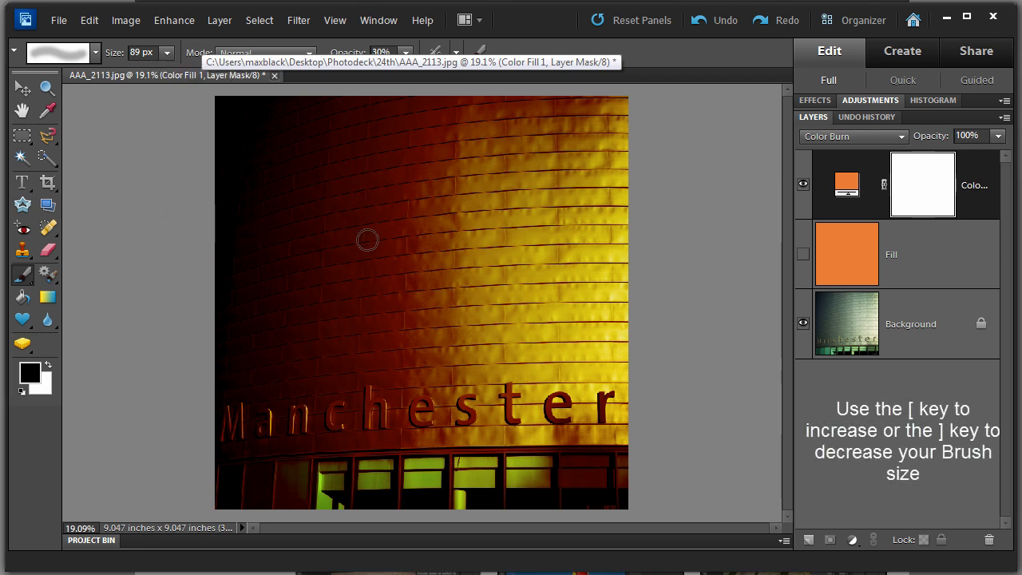
- Choose the soft round brush preset and enlarge it to 400 px
key("bracketright")
key("bracketright")
key("bracketright")
key("bracketright")
key("bracketright")
key("bracketright")
key("bracketright")
key("bracketright")
key("bracketright")
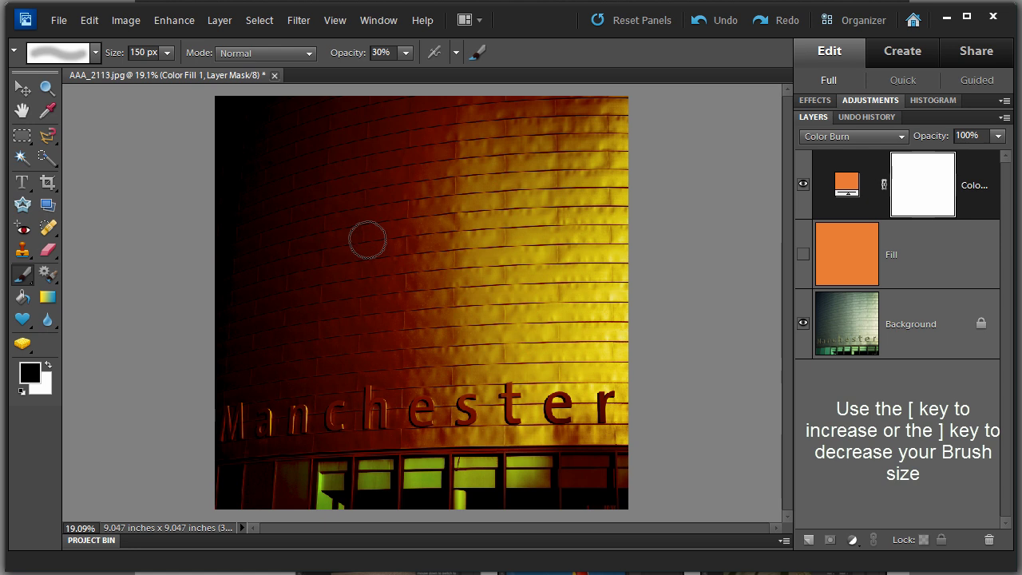
key("bracketleft")
key("bracketleft")
key("bracketleft")
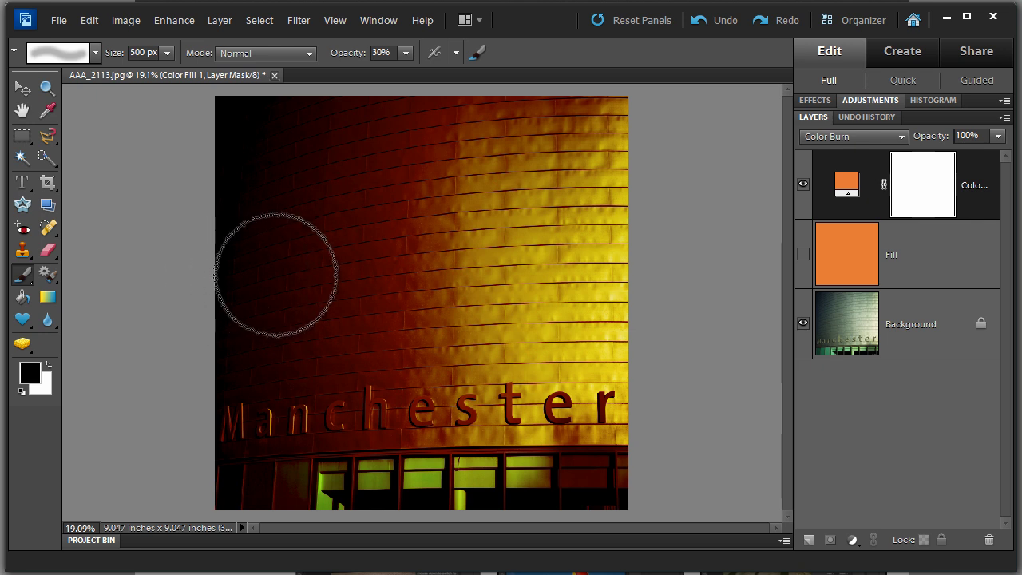
key("bracketleft")
key("bracketleft")
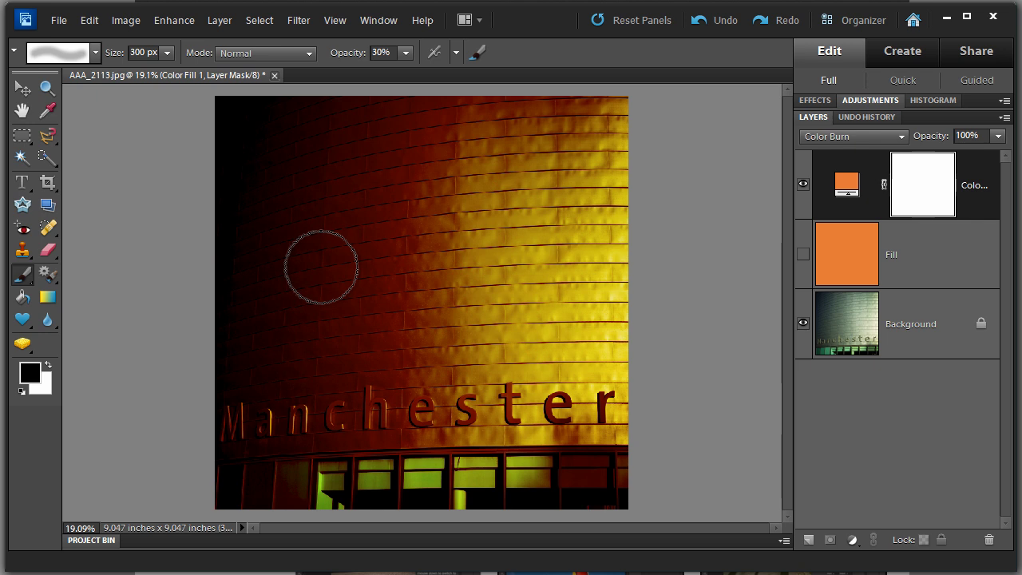
left_click(95, 52)
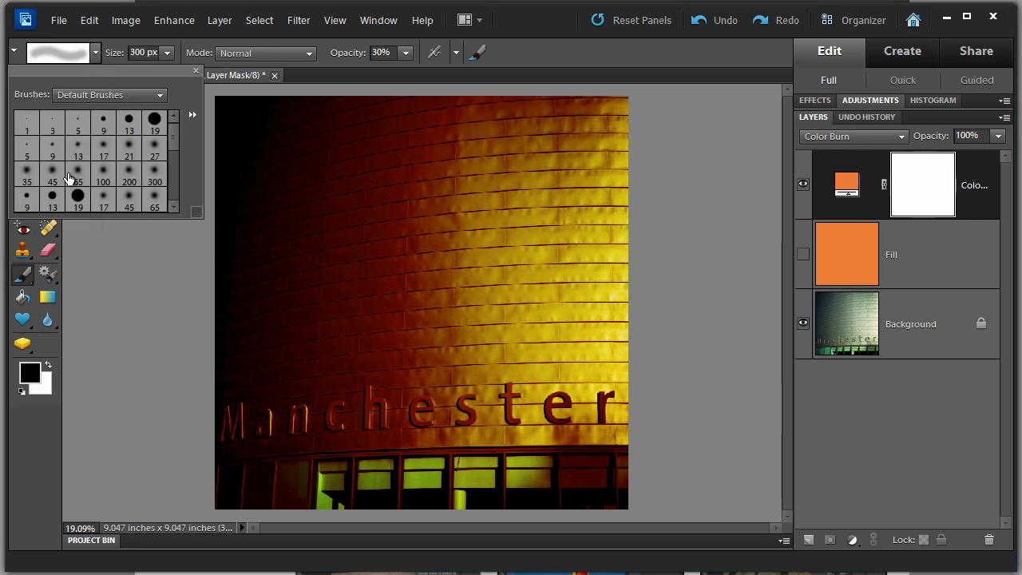
left_click(105, 171)
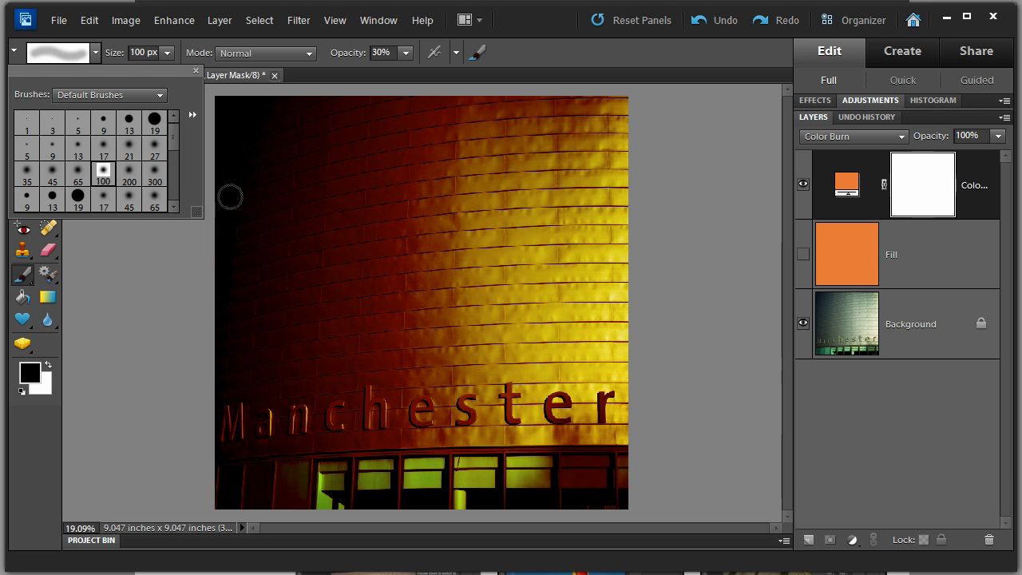
left_click(154, 300)
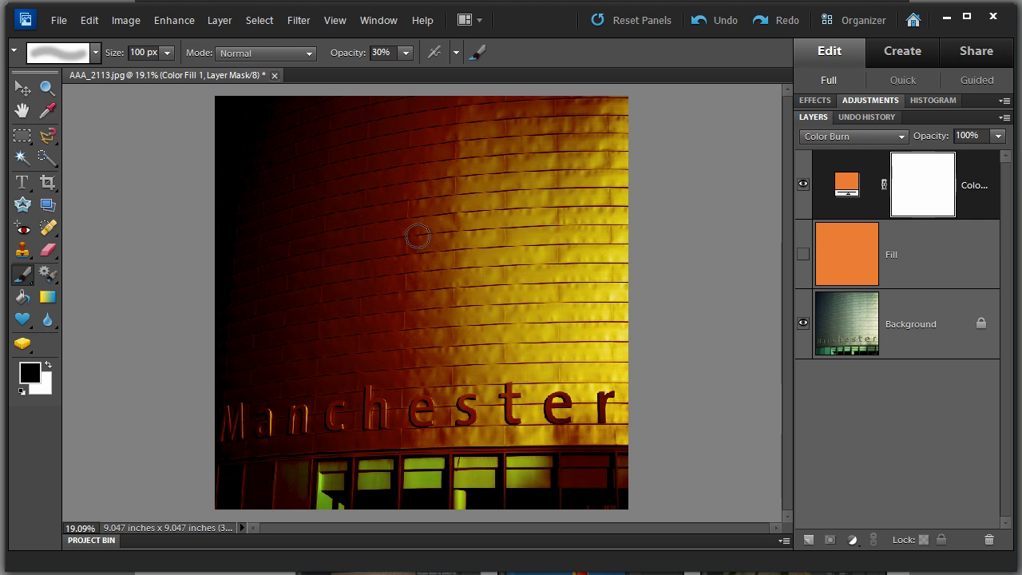
key("bracketright")
key("bracketright")
key("bracketright")
key("bracketright")
key("bracketright")
key("bracketright")
key("bracketright")
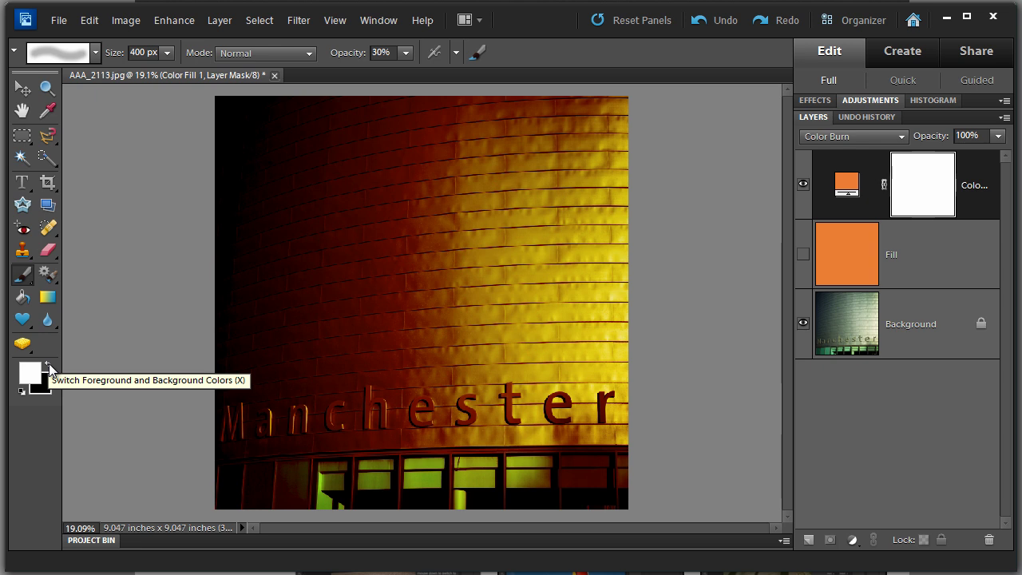
- Make black the foreground colour and paint Color Fill 1's mask across the top of the building
left_click(49, 363)
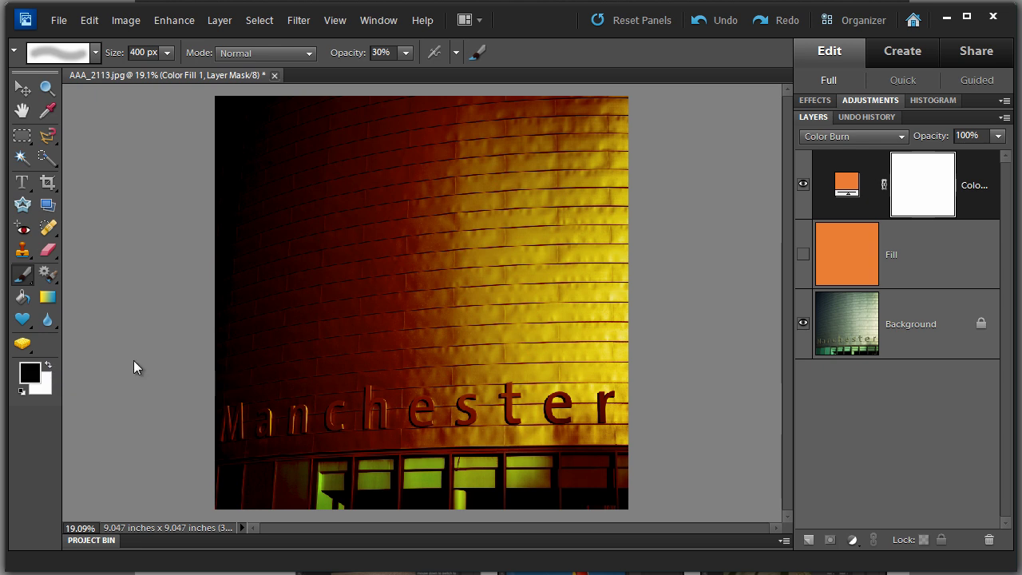
key("x")
key("x")
mouse_move(602, 142)
left_mouse_down()
mouse_move(579, 131)
mouse_move(197, 122)
mouse_move(261, 142)
mouse_move(625, 179)
mouse_move(361, 184)
mouse_move(205, 207)
mouse_move(558, 201)
mouse_move(644, 181)
mouse_move(298, 190)
mouse_move(602, 151)
mouse_move(614, 130)
mouse_move(224, 115)
mouse_move(618, 114)
mouse_move(597, 129)
mouse_move(623, 129)
mouse_move(156, 122)
mouse_move(553, 136)
mouse_move(187, 148)
mouse_move(555, 154)
mouse_move(242, 168)
mouse_move(654, 190)
mouse_move(232, 203)
mouse_move(424, 219)
mouse_move(628, 216)
left_mouse_up()
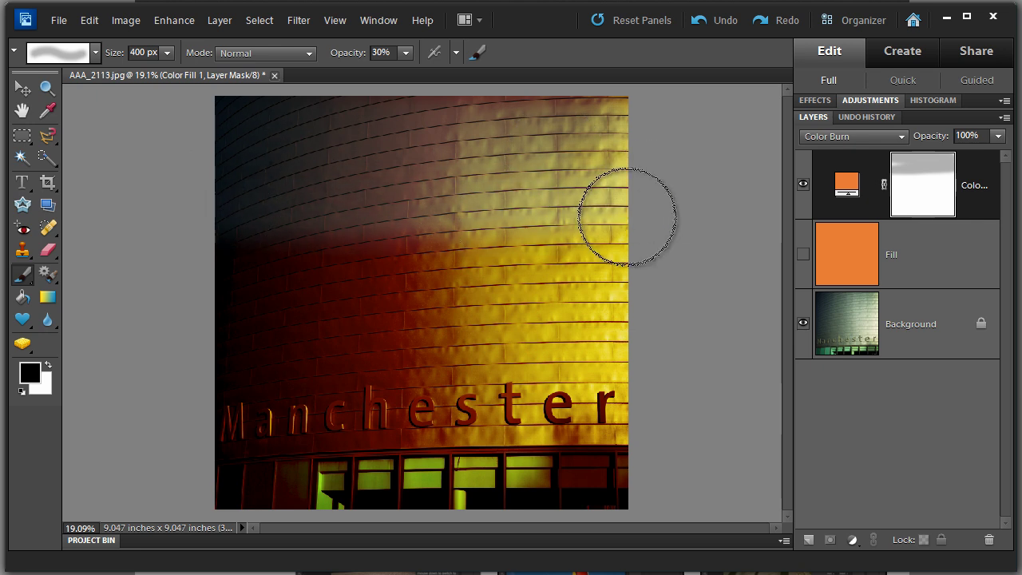
- View the layer mask on its own and raise the brush opacity to 100%
left_click(920, 178, "alt")
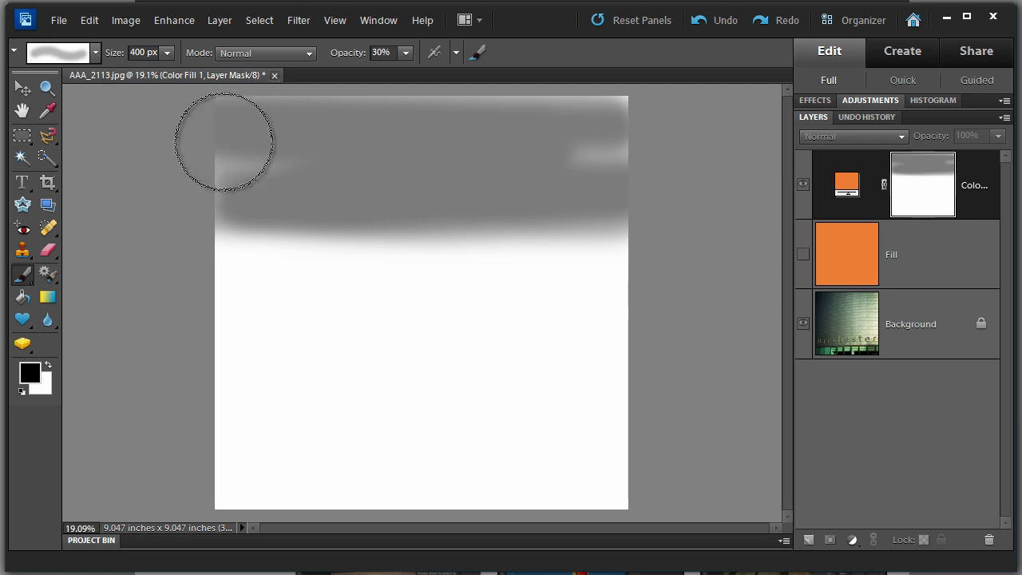
left_click(405, 53)
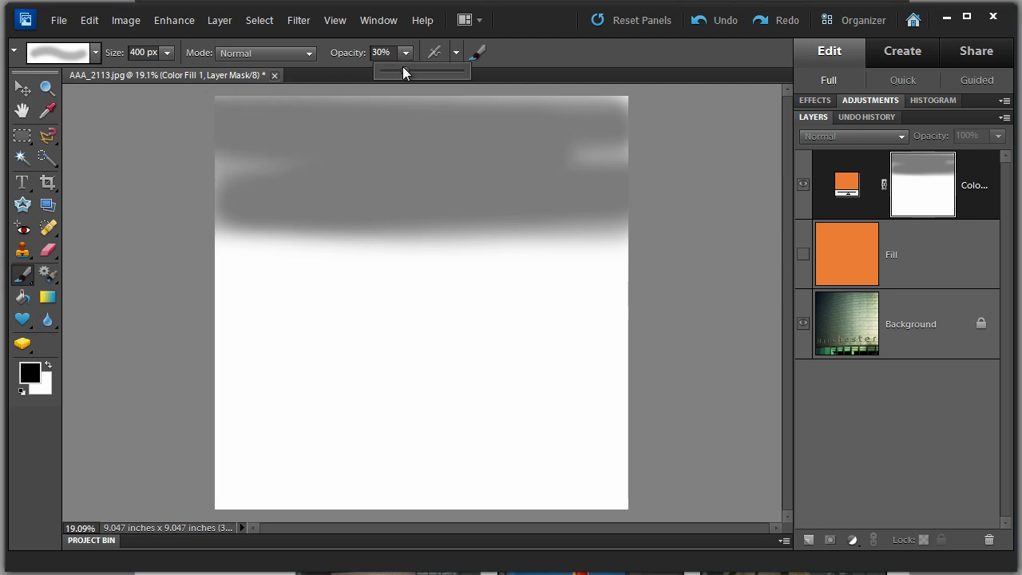
left_click_drag(406, 68, 483, 71)
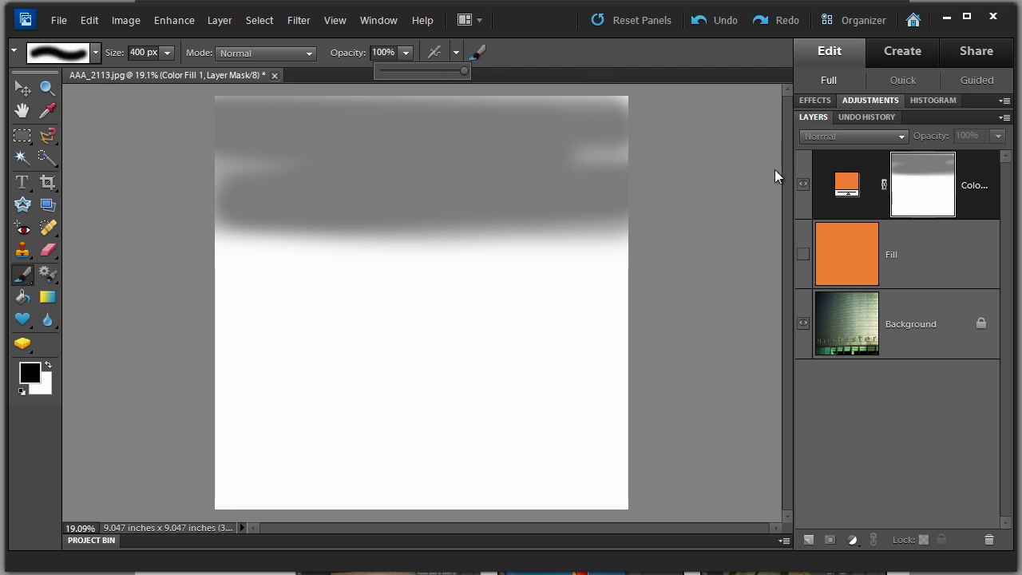
- Return to the composite view and paint black along the top band of the image
left_click(801, 185)
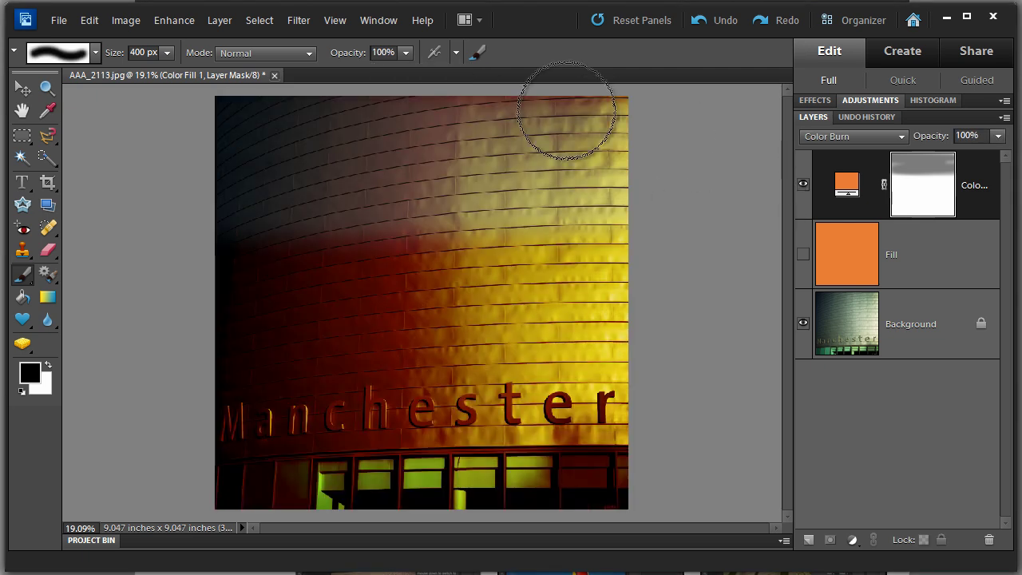
left_click(614, 122)
mouse_move(615, 122)
left_mouse_down()
mouse_move(463, 90)
mouse_move(296, 125)
mouse_move(194, 114)
mouse_move(665, 126)
mouse_move(335, 144)
mouse_move(186, 165)
mouse_move(612, 171)
mouse_move(440, 171)
mouse_move(187, 200)
mouse_move(364, 210)
mouse_move(675, 198)
left_mouse_up()
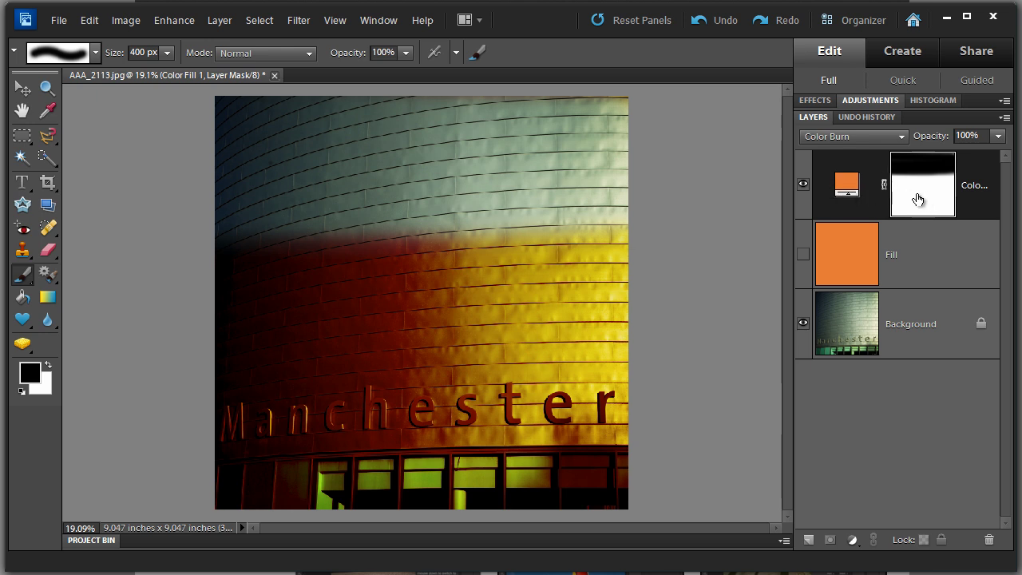
- Change Color Fill 1's colour to blue and reset the paint colours to black and white
double_click(848, 193)
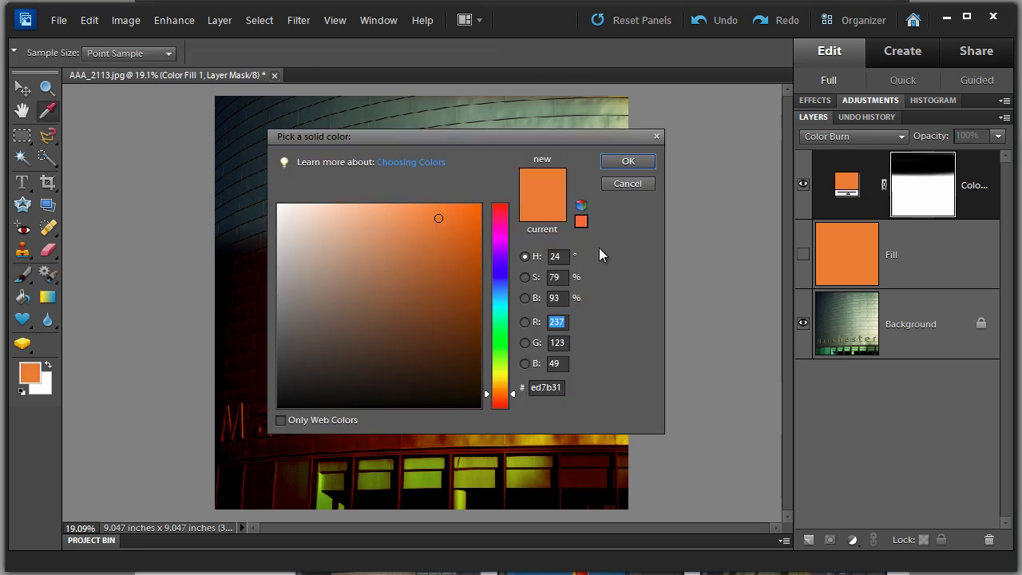
left_click(499, 271)
left_click(625, 164)
key("b")
key("d")
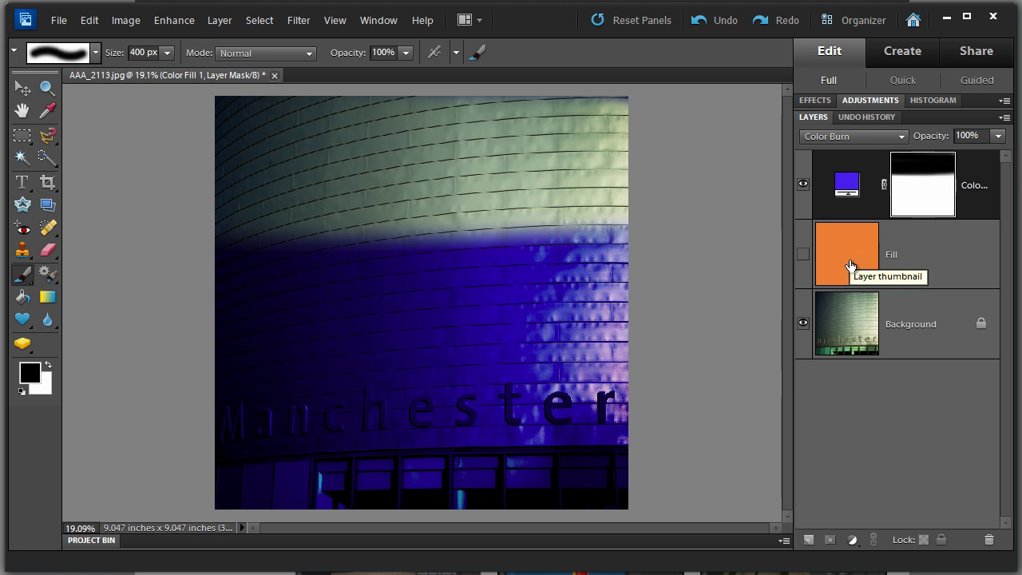
- Select the Fill layer and set the foreground colour to deep blue
left_click(850, 266)
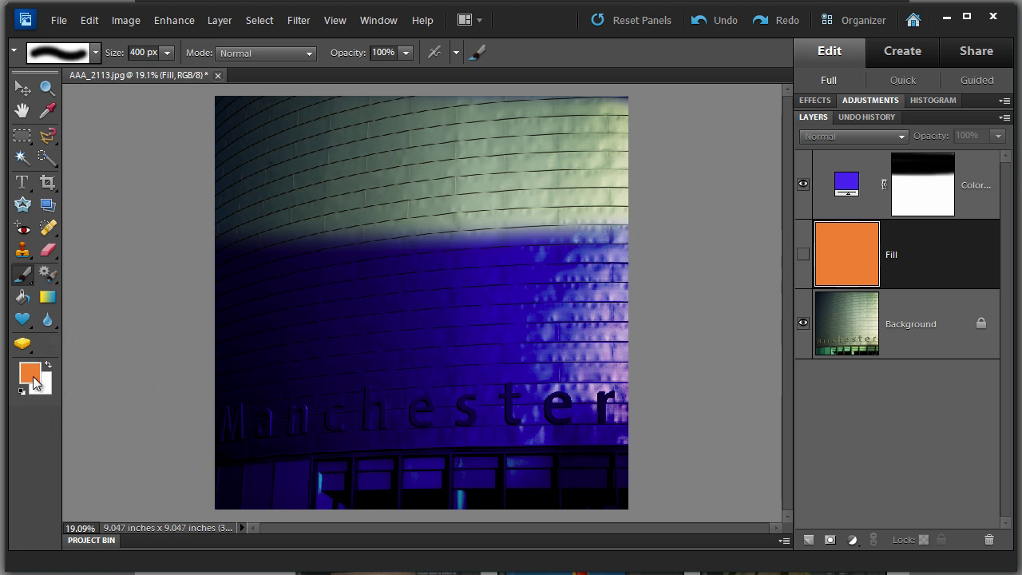
left_click(32, 377)
left_click(502, 269)
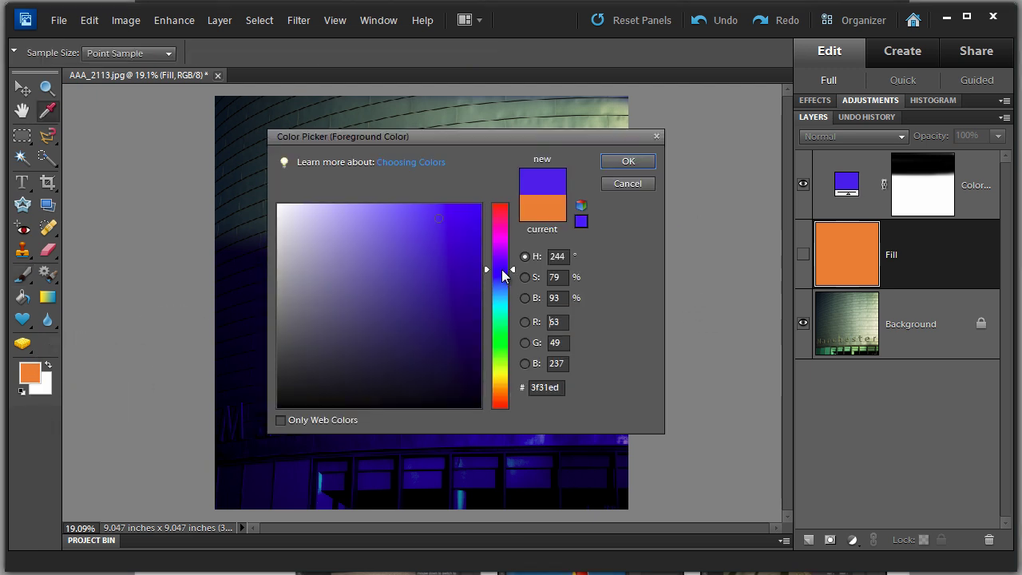
left_click(461, 276)
left_click(637, 161)
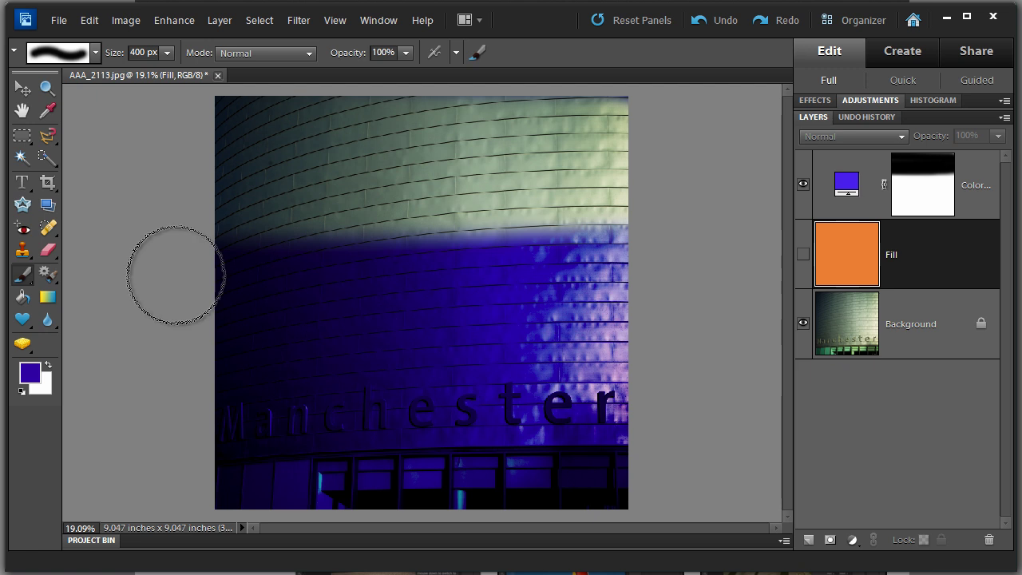
- Fill the Fill layer with deep blue using the Paint Bucket, then leave it hidden
left_click(23, 297)
left_click(362, 278)
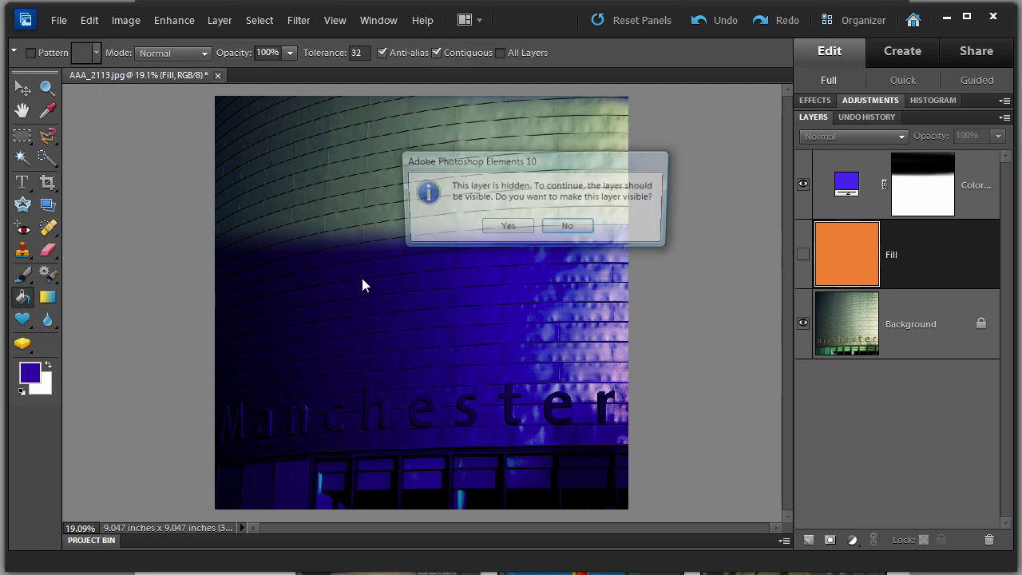
left_click(508, 229)
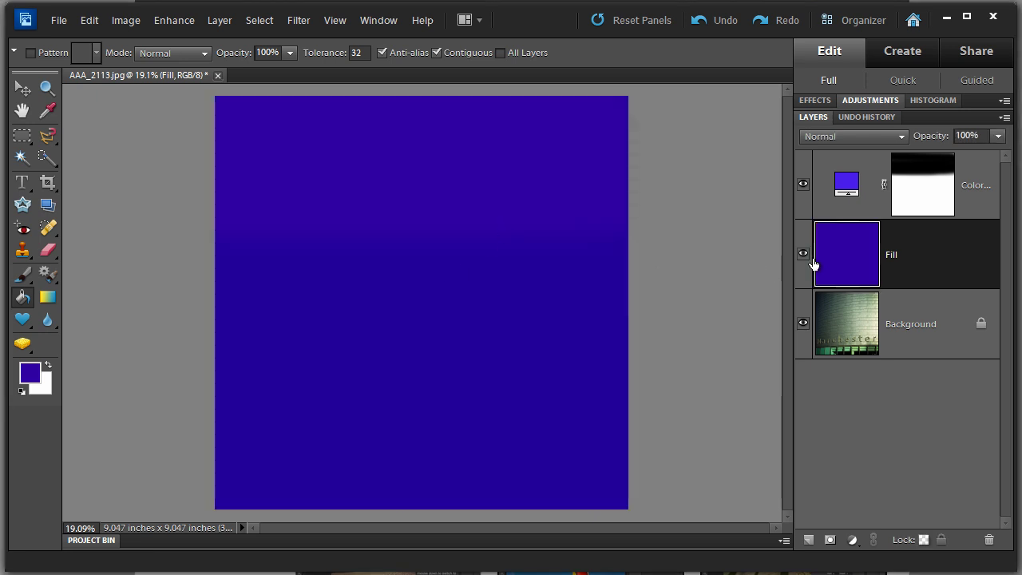
left_click(805, 258)
left_click(805, 258)
left_click(805, 258)
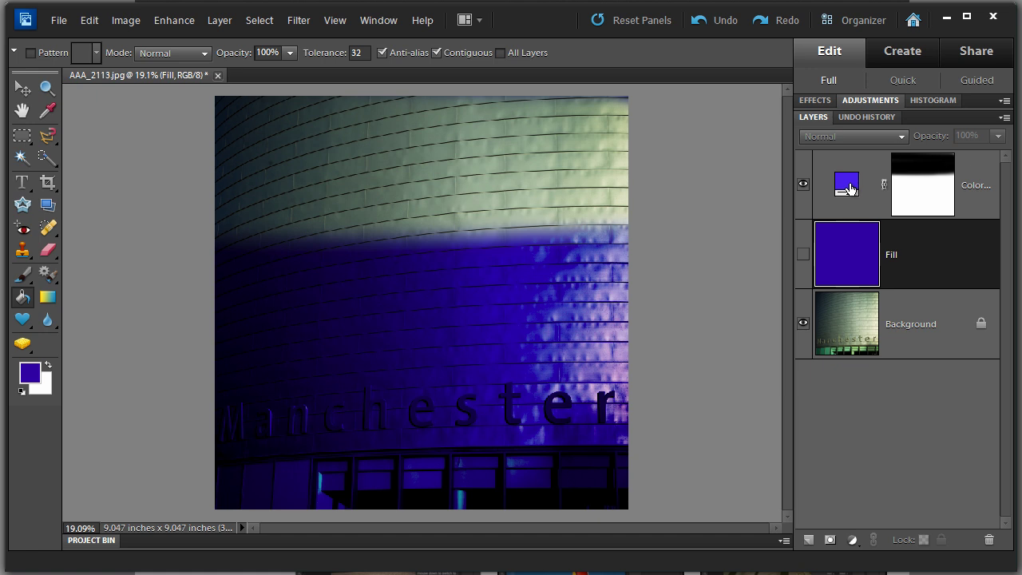
- Change Color Fill 1's colour to magenta ed31d5
double_click(848, 185)
left_click(508, 234)
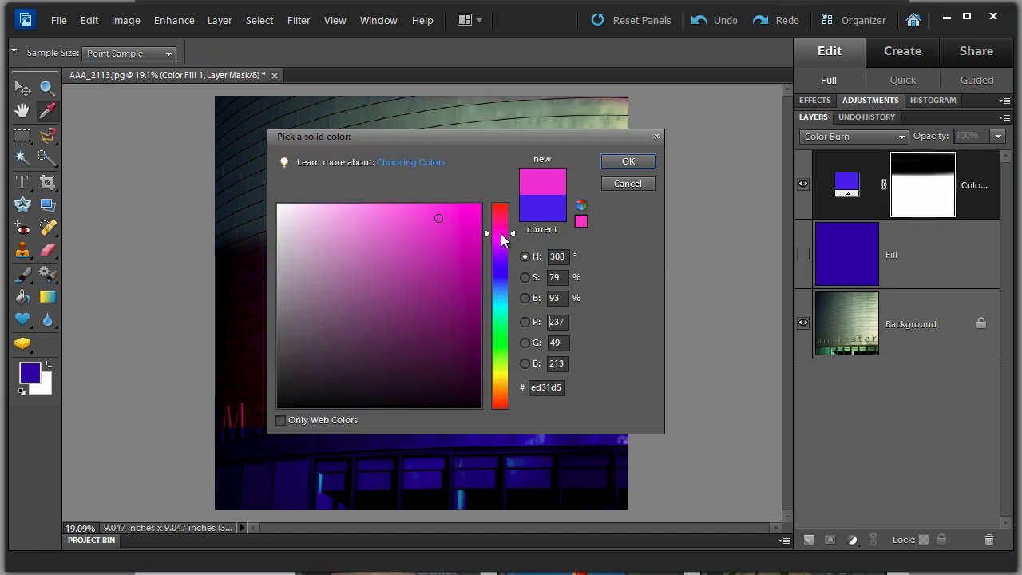
left_click(629, 164)
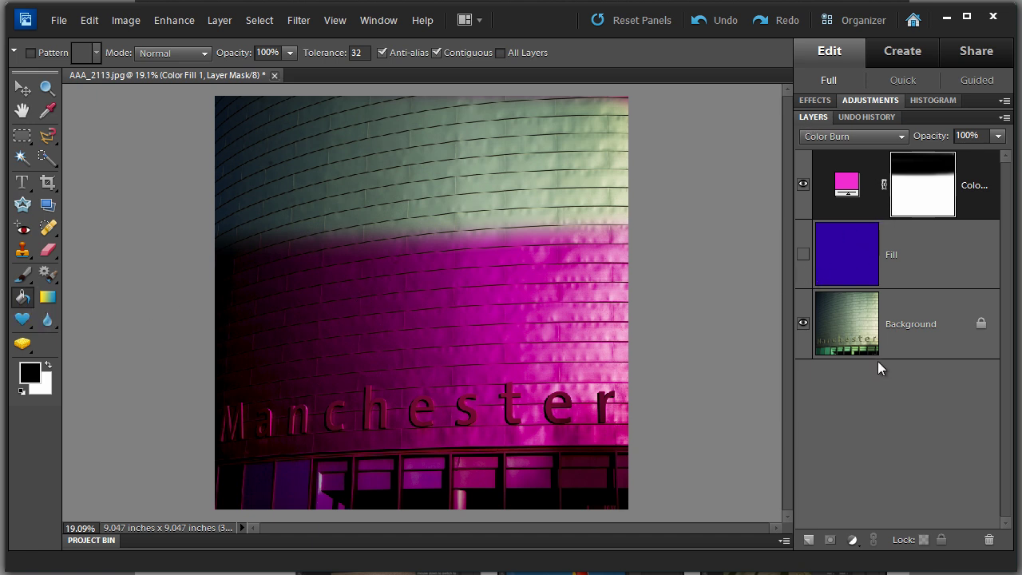
- Show the Fill layer, hide Color Fill 1, and set Fill's blend mode to Overlay
left_click(803, 262)
left_click(803, 190)
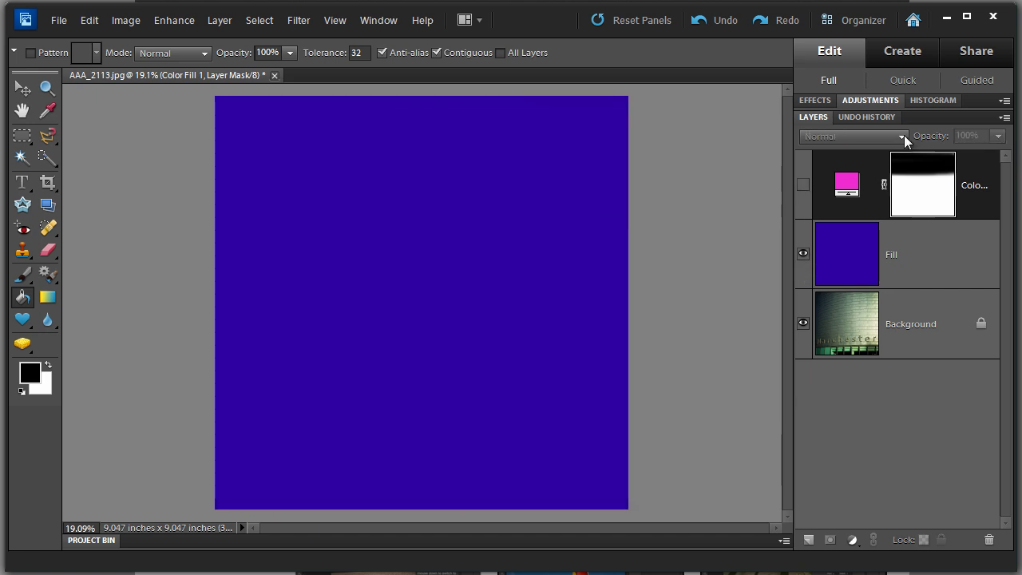
left_click(884, 239)
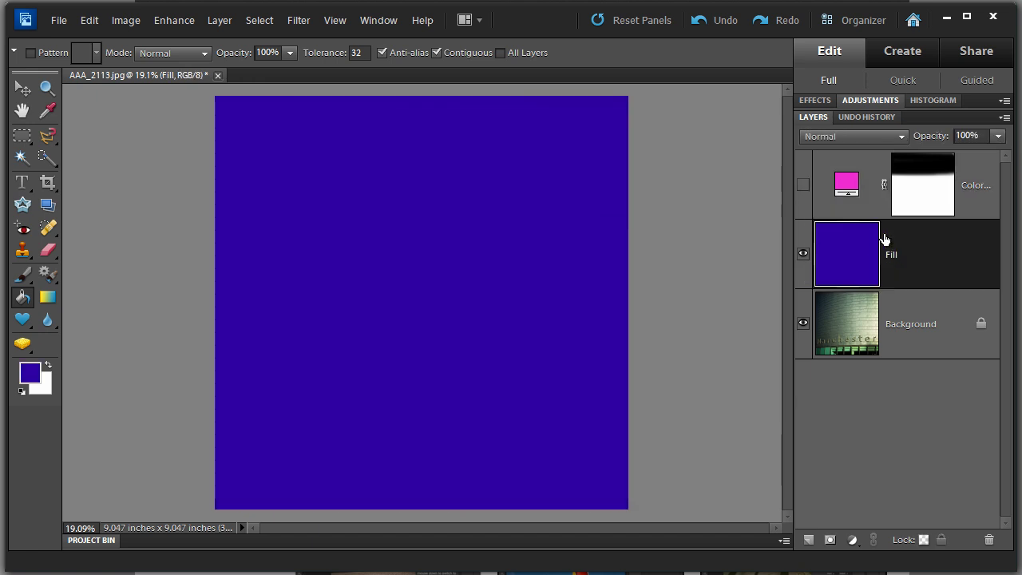
left_click(905, 136)
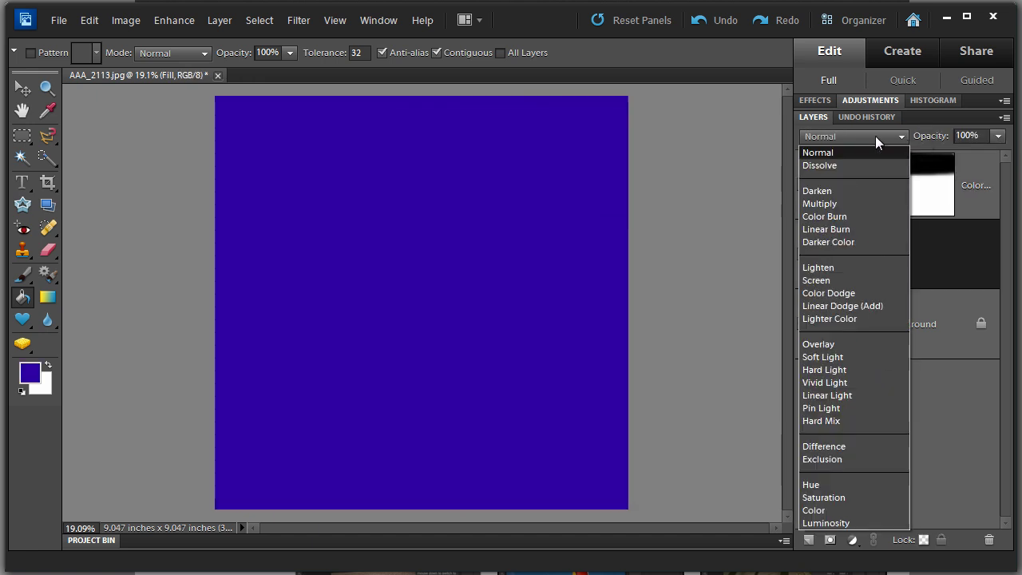
left_click(838, 218)
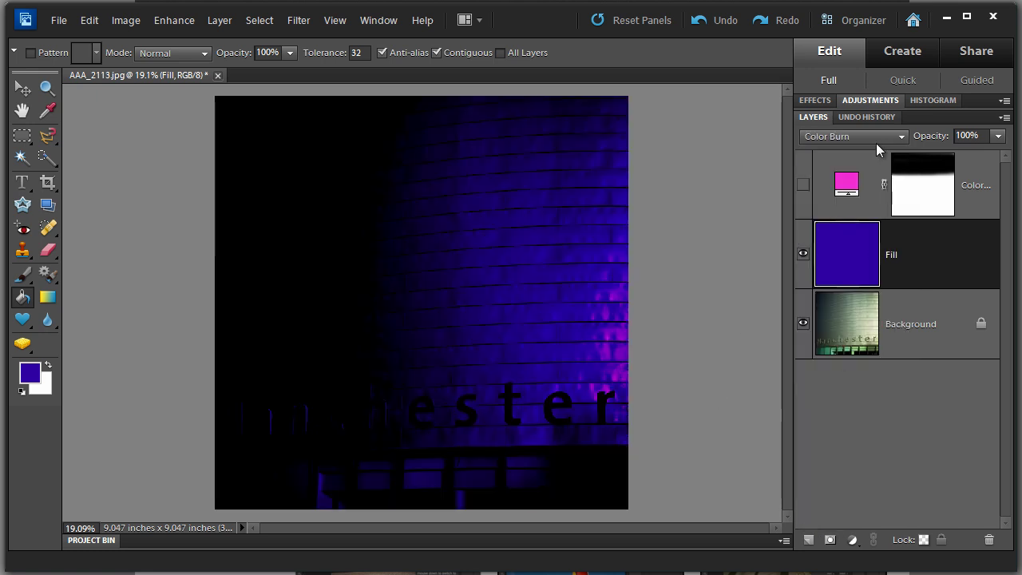
left_click(901, 137)
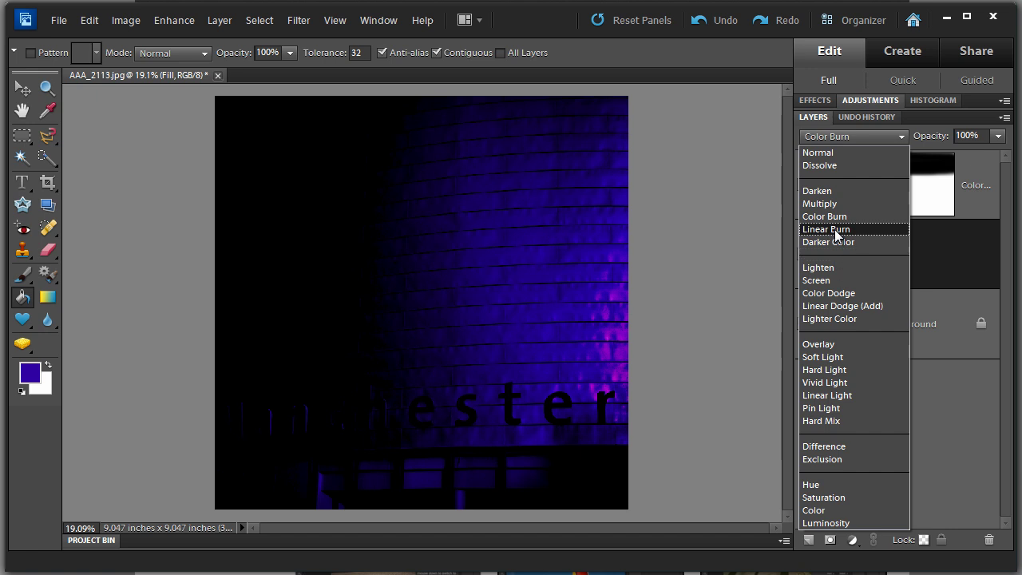
left_click(824, 346)
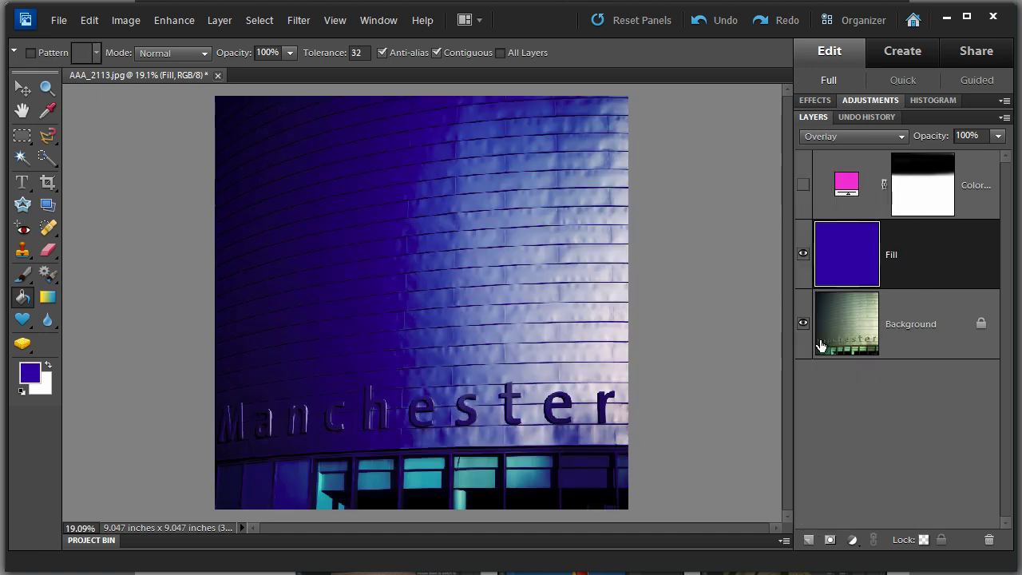
- Add a layer mask to the Fill layer and paint black across the top of the image
left_click(829, 540)
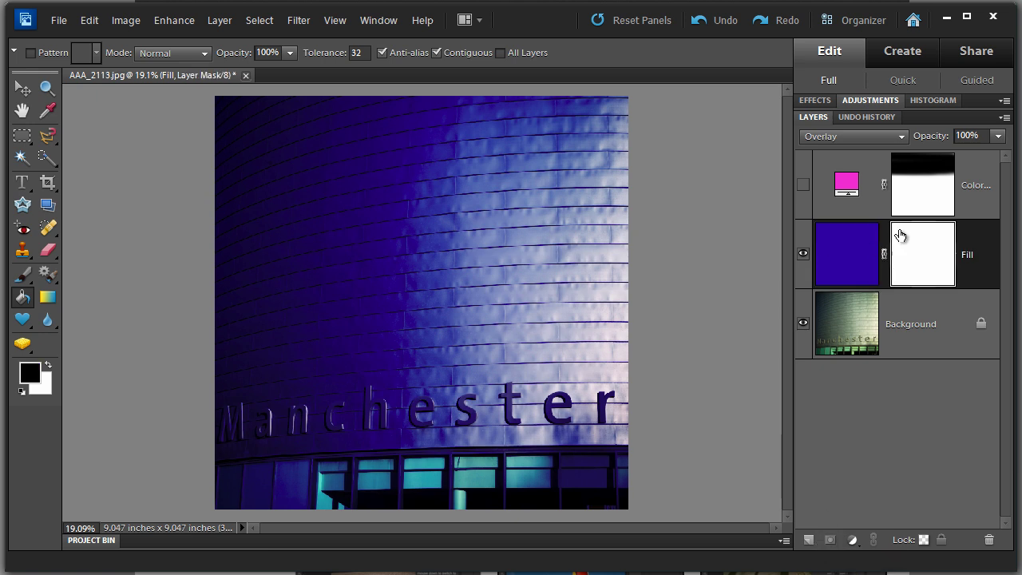
left_click(804, 189)
left_click(803, 192)
left_click(24, 275)
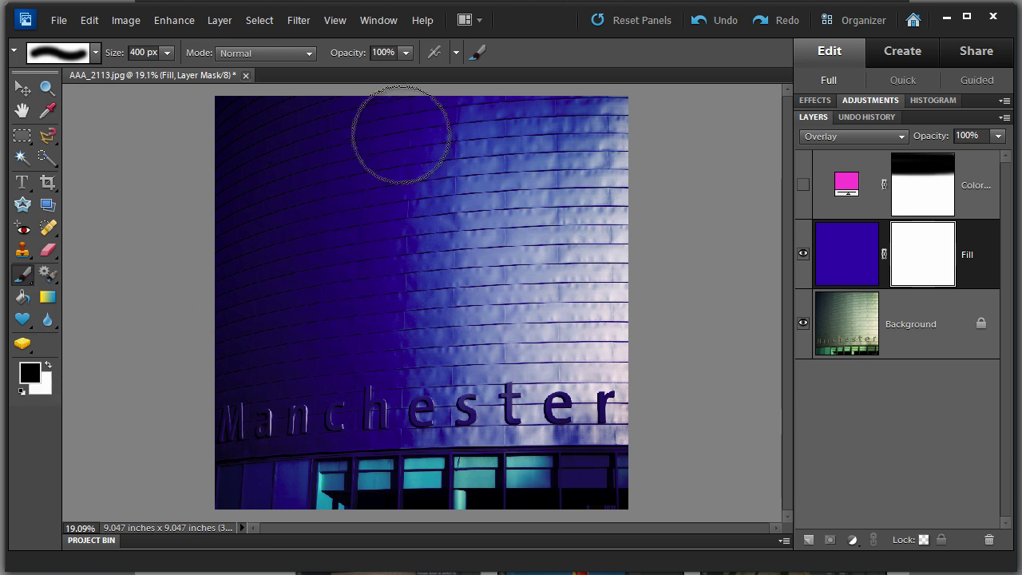
mouse_move(244, 133)
left_mouse_down()
mouse_move(669, 122)
mouse_move(202, 97)
mouse_move(130, 118)
mouse_move(398, 139)
mouse_move(606, 141)
mouse_move(203, 173)
mouse_move(658, 185)
mouse_move(234, 202)
mouse_move(563, 197)
mouse_move(250, 209)
mouse_move(671, 207)
left_mouse_up()
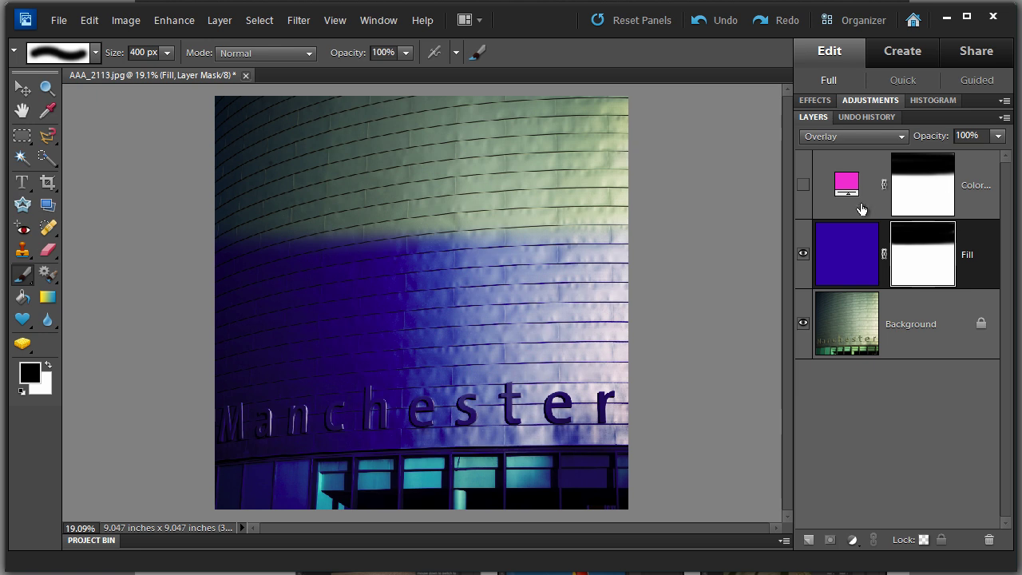
- Hide the purple Fill layer and make the magenta Color Fill 1 layer visible instead
left_click(803, 260)
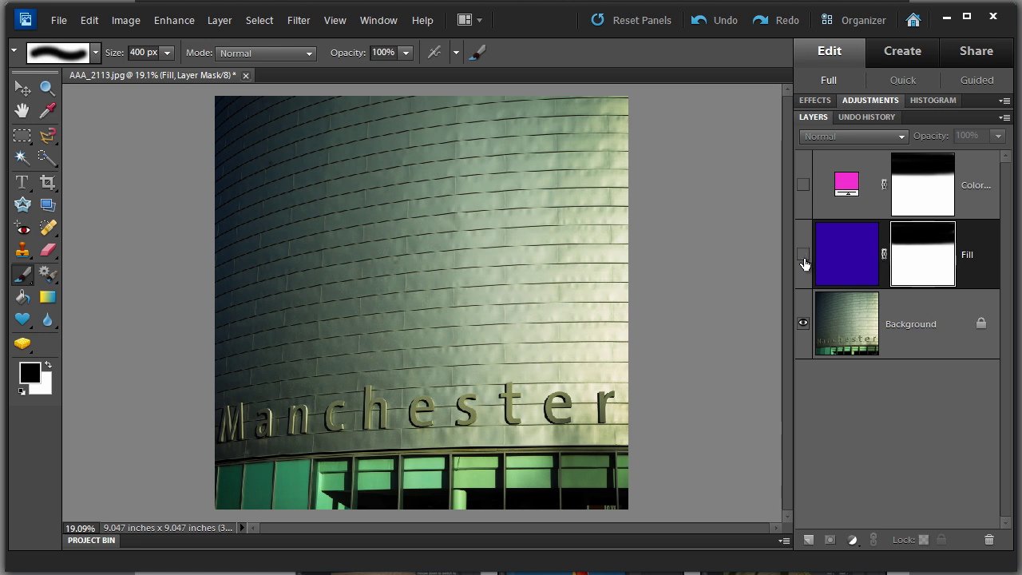
left_click(804, 261)
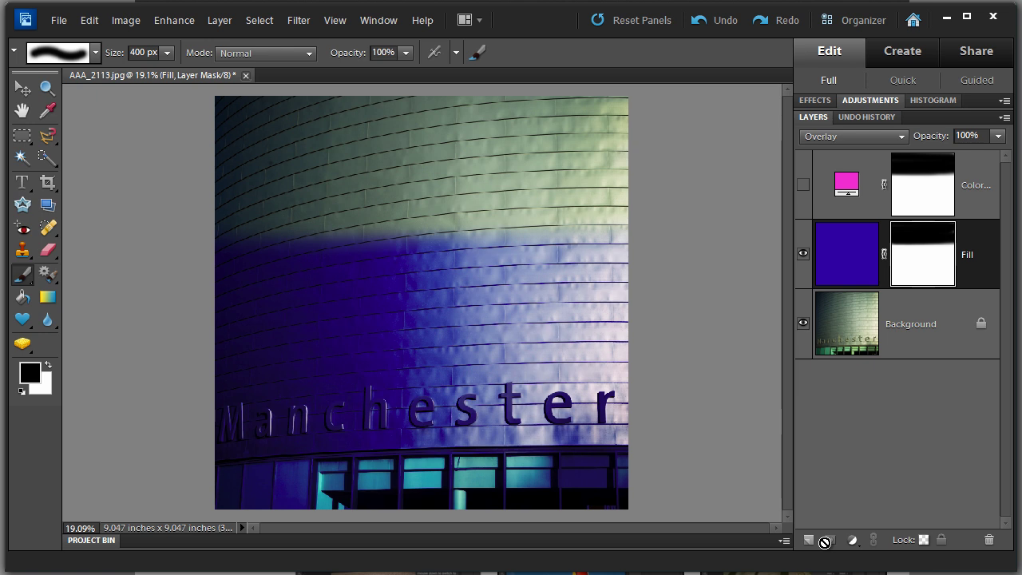
left_click(803, 254)
left_click(804, 184)
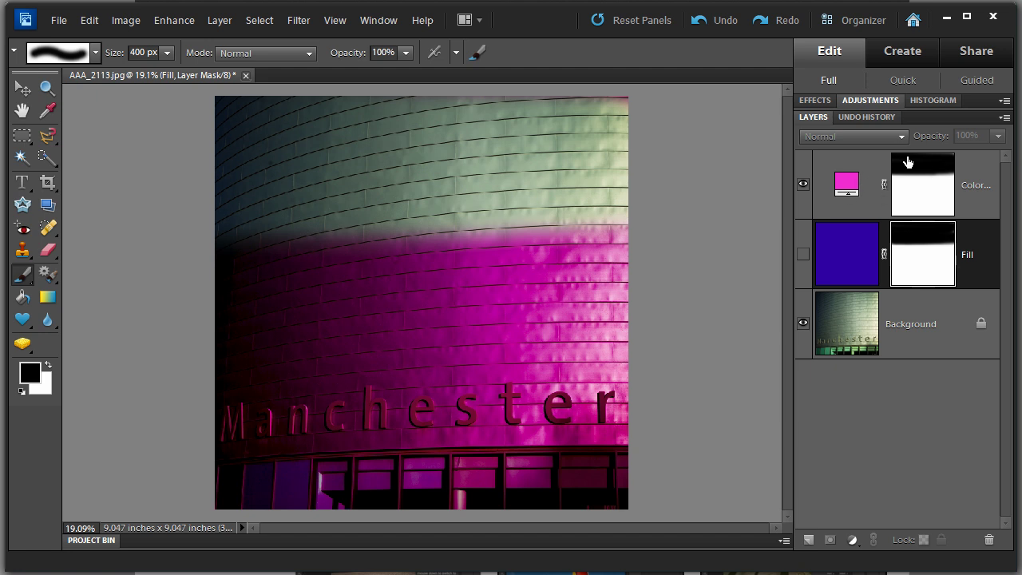
left_click(218, 22)
mouse_move(249, 144)
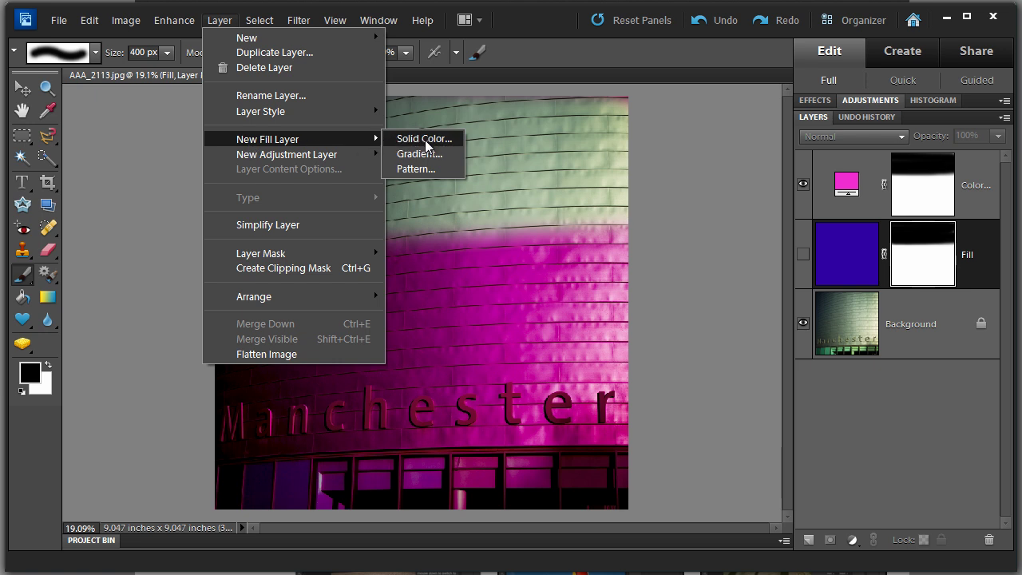
- Recolour Color Fill 1 from magenta to green (hue 157) and reset the brush colours to black and white
left_click(710, 186)
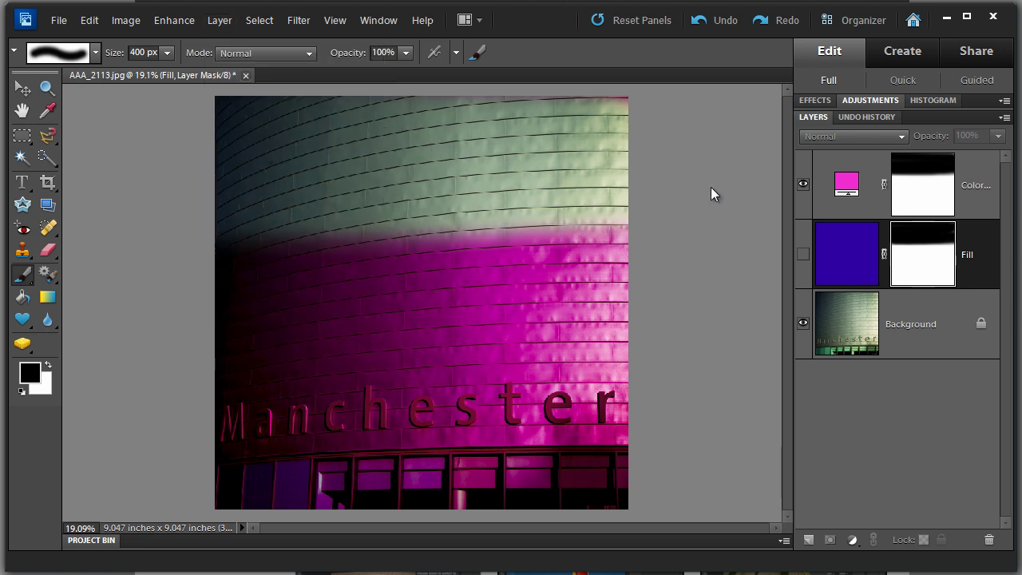
double_click(851, 185)
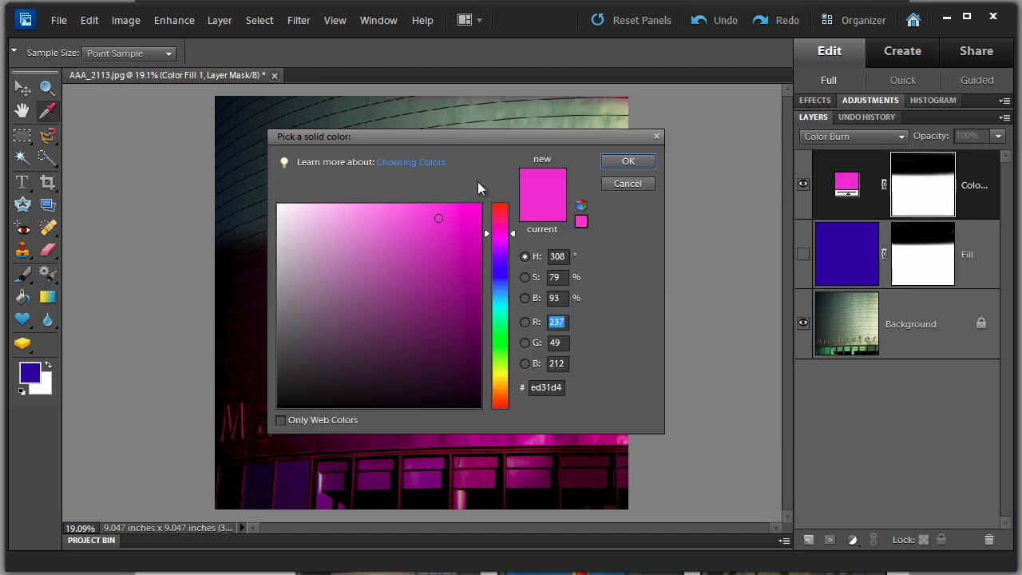
left_click(504, 320)
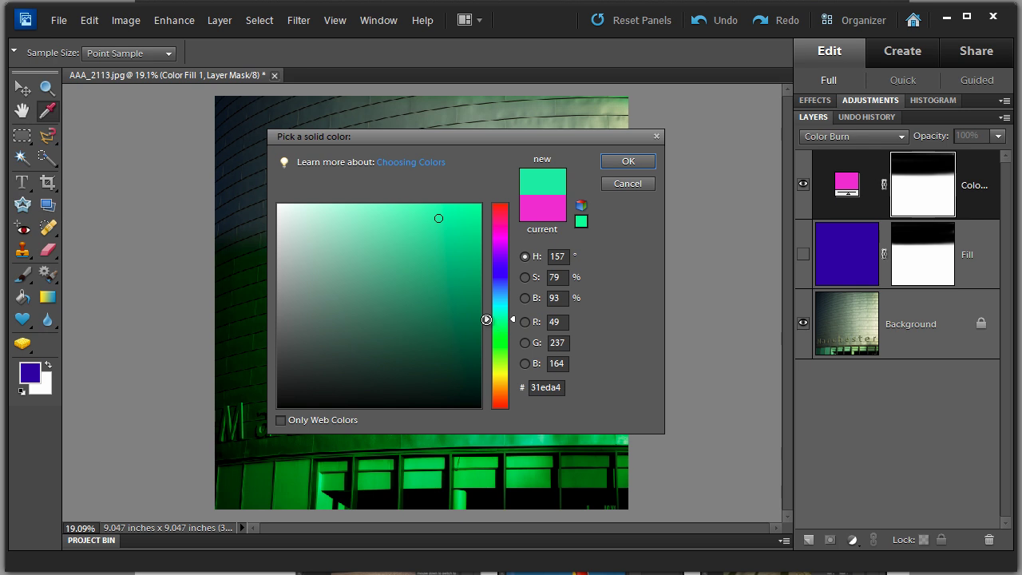
left_click(628, 160)
key("b")
key("d")
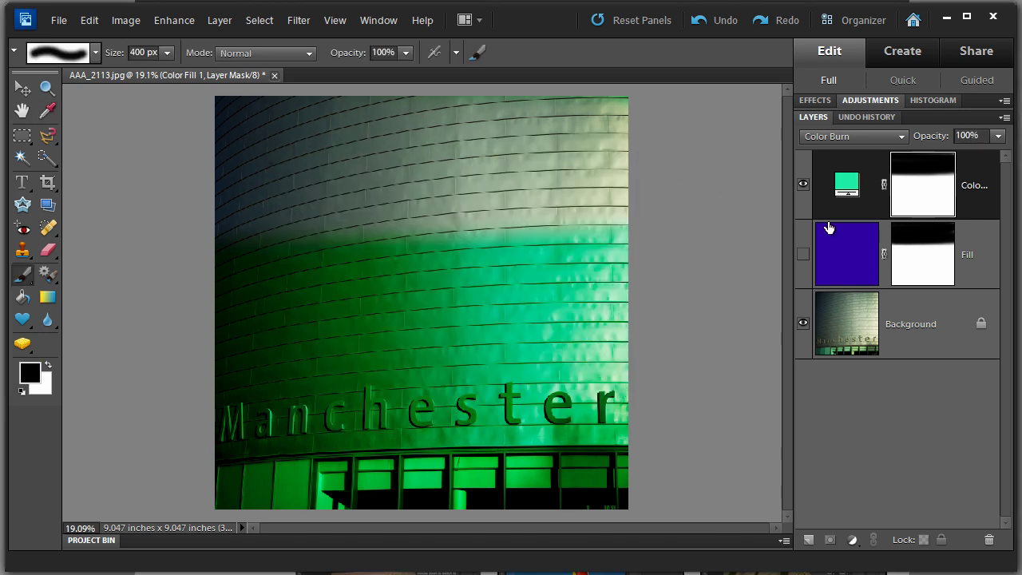
- Set Color Fill 1's blend mode to Color, briefly checking its mask on its own
left_click(901, 136)
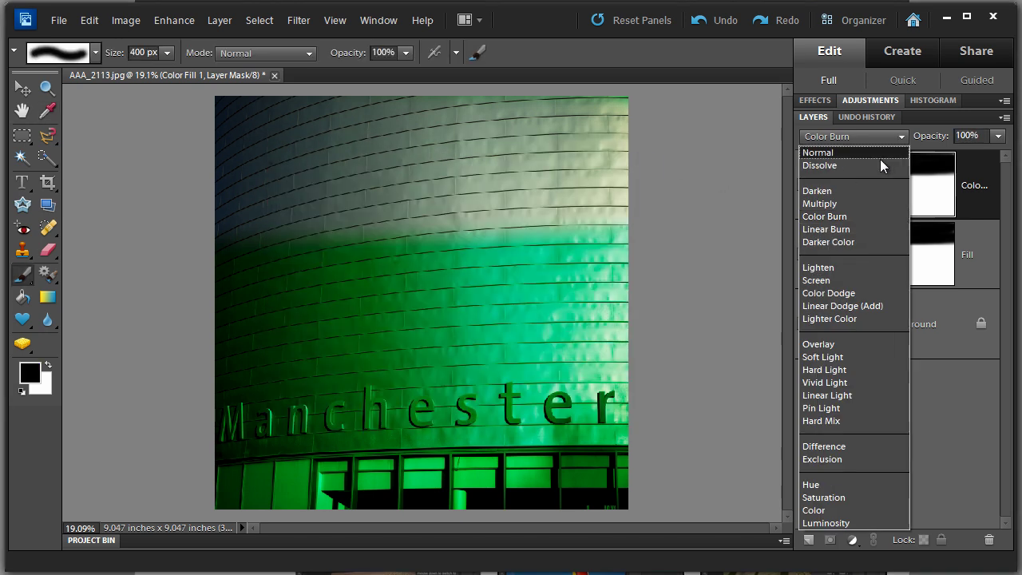
left_click(831, 510)
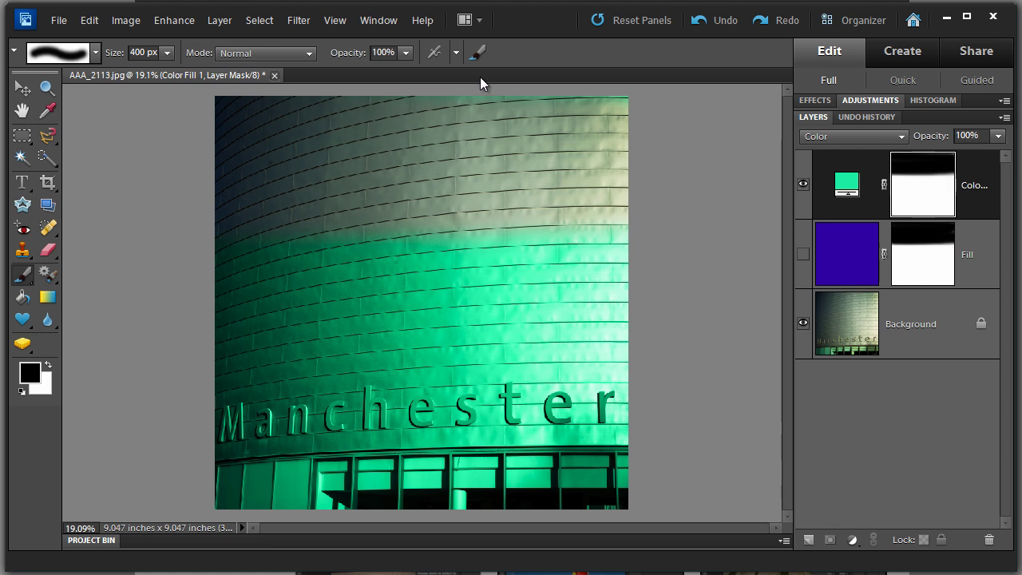
left_click(922, 187, "alt")
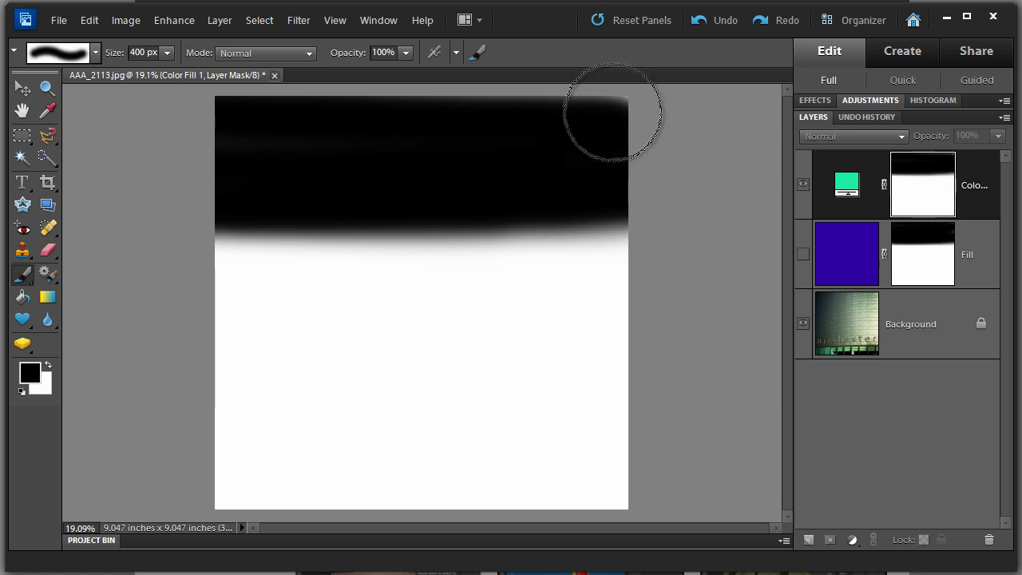
left_click(799, 190)
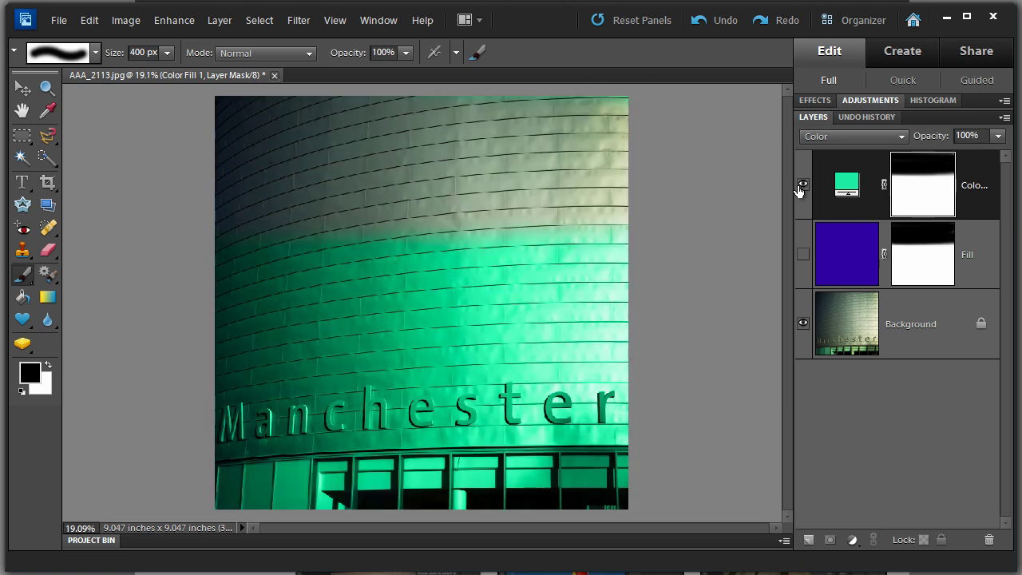
- Switch the purple Fill layer to Multiply blending, then leave it hidden
left_click(804, 255)
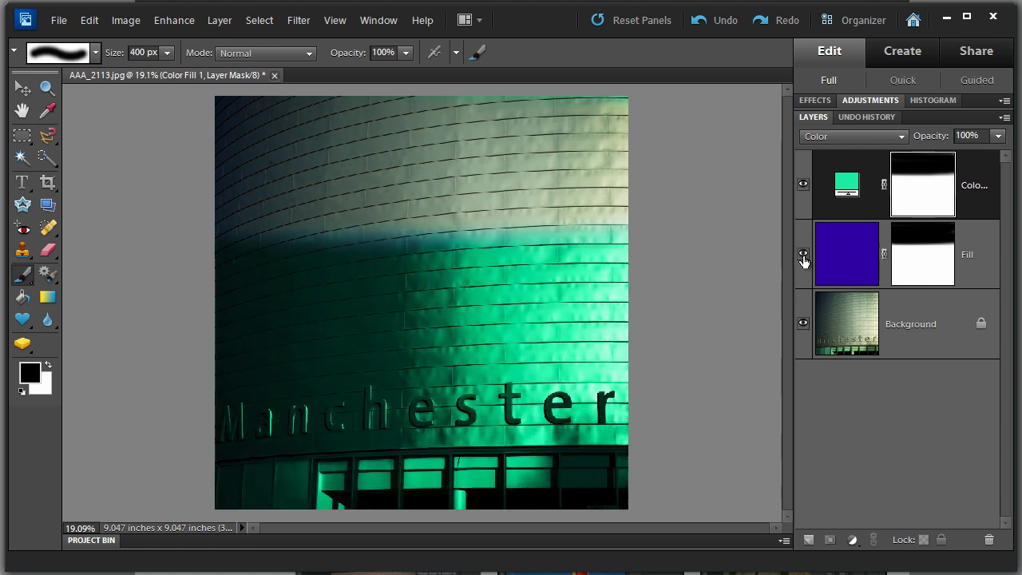
left_click(854, 252)
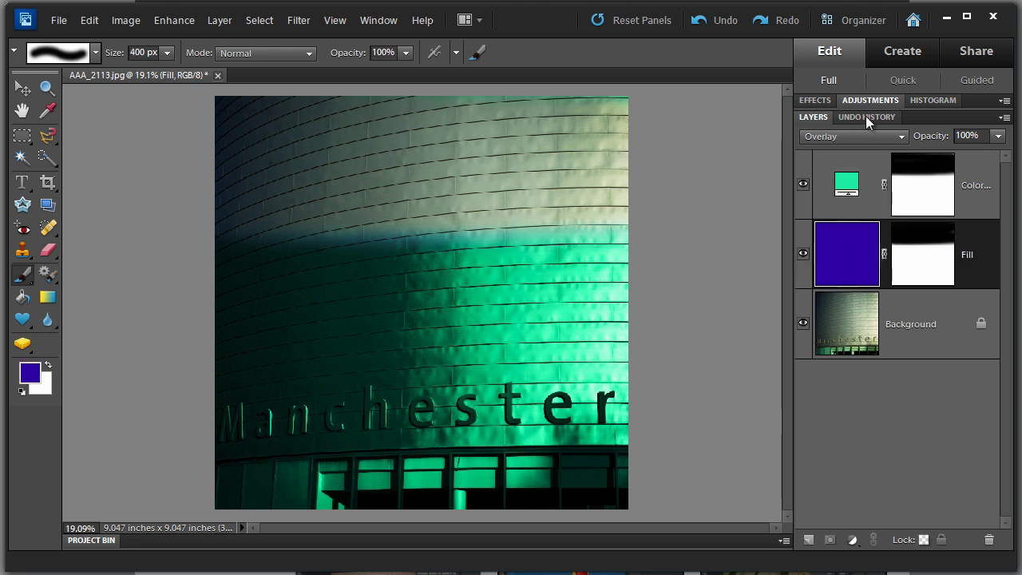
left_click(900, 136)
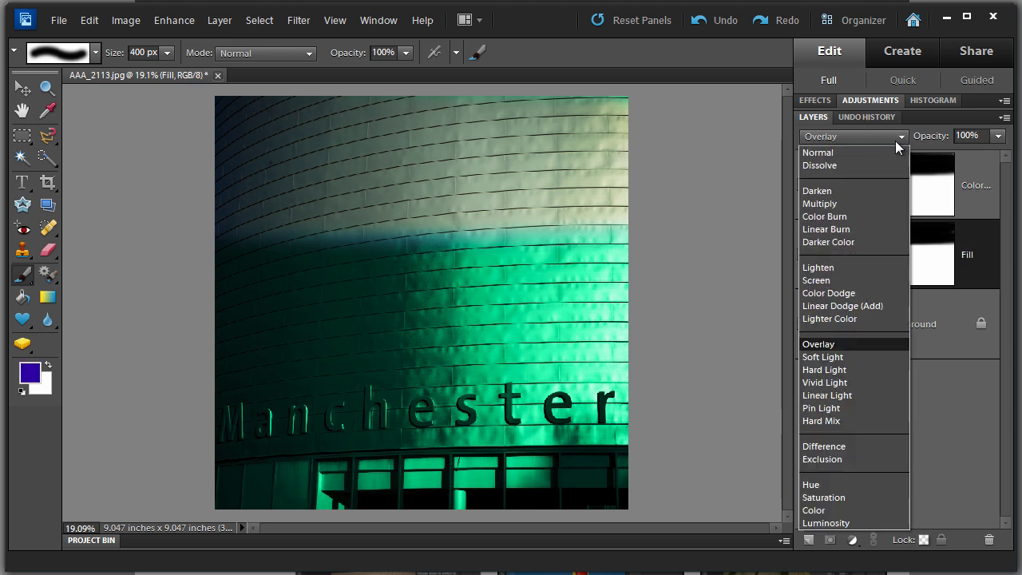
left_click(834, 205)
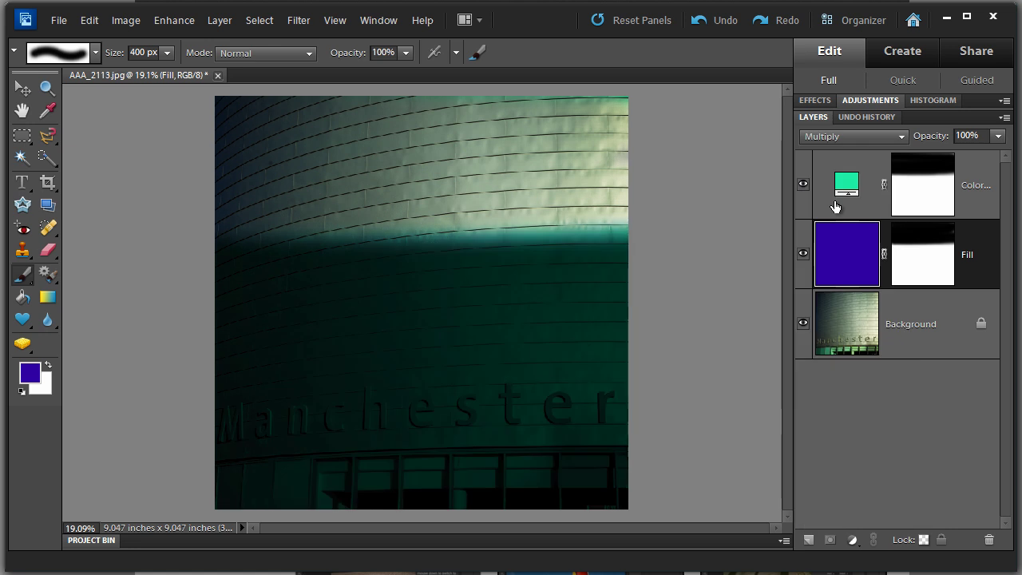
left_click(804, 253)
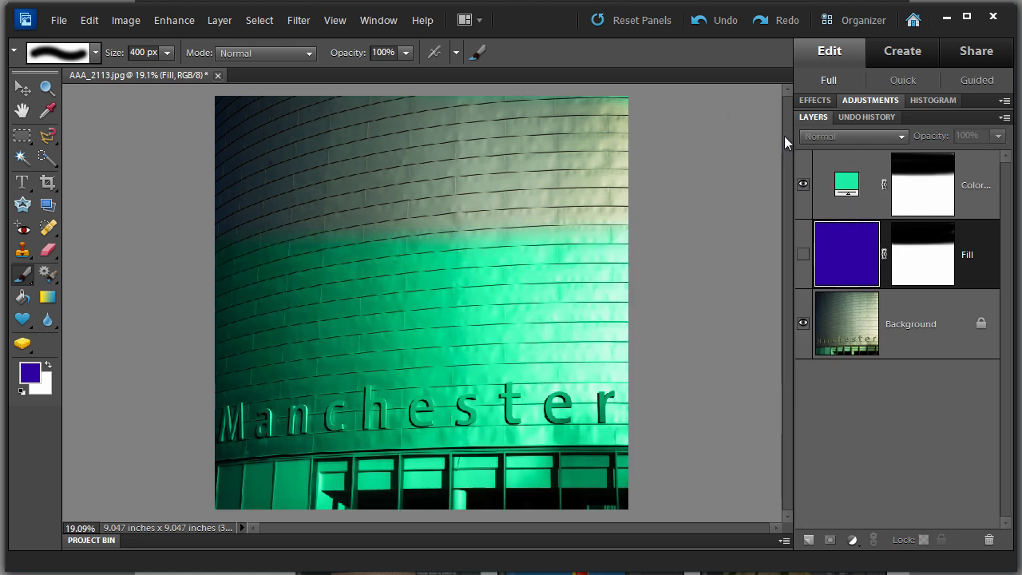